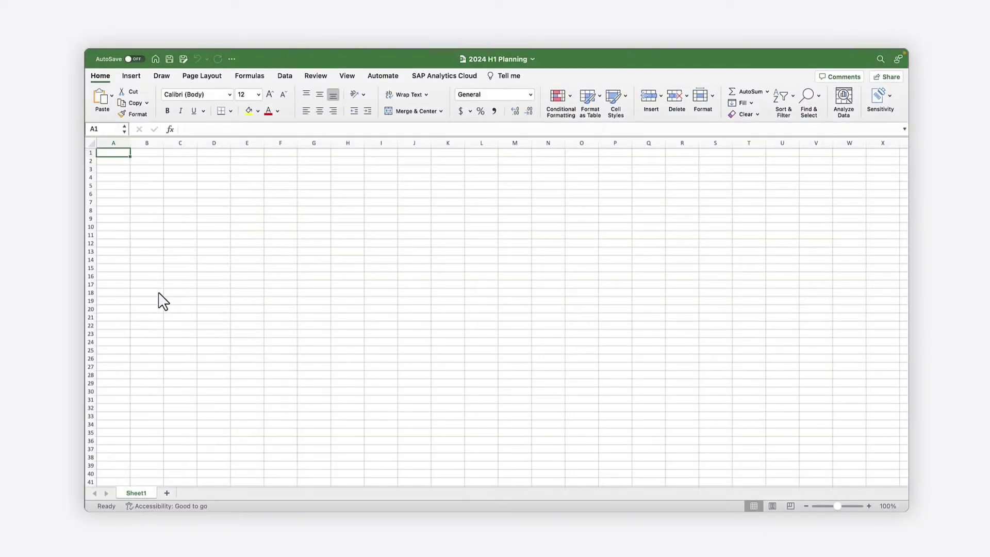
# Sign in to the SAP Analytics Cloud planning tenant from the SAP Analytics Cloud ribbon
pyautogui.click(443, 77)
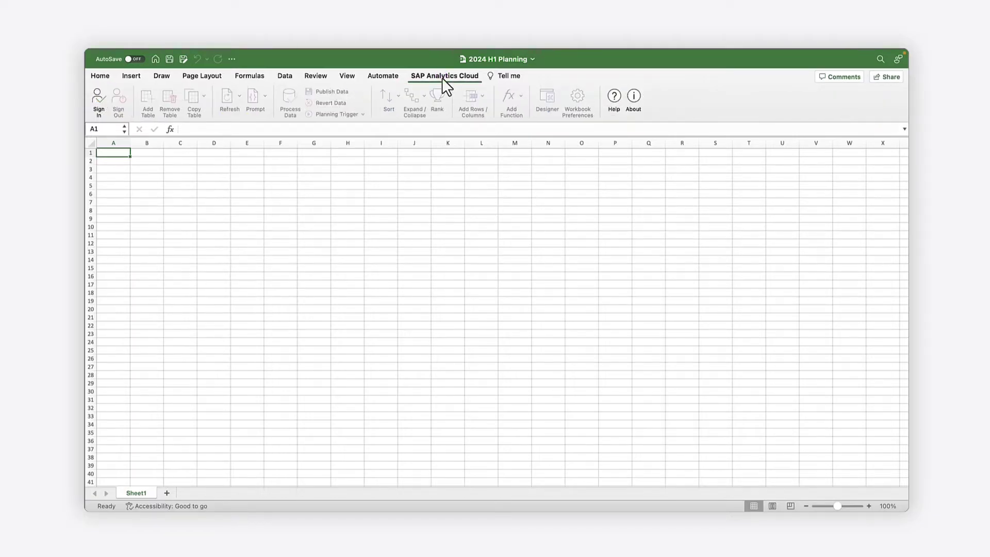
pyautogui.click(99, 97)
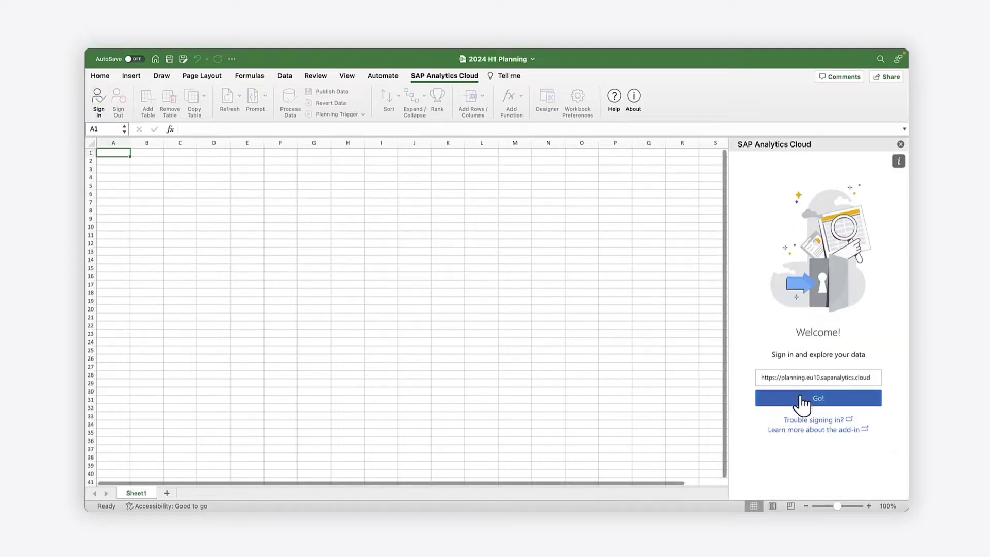
pyautogui.click(809, 399)
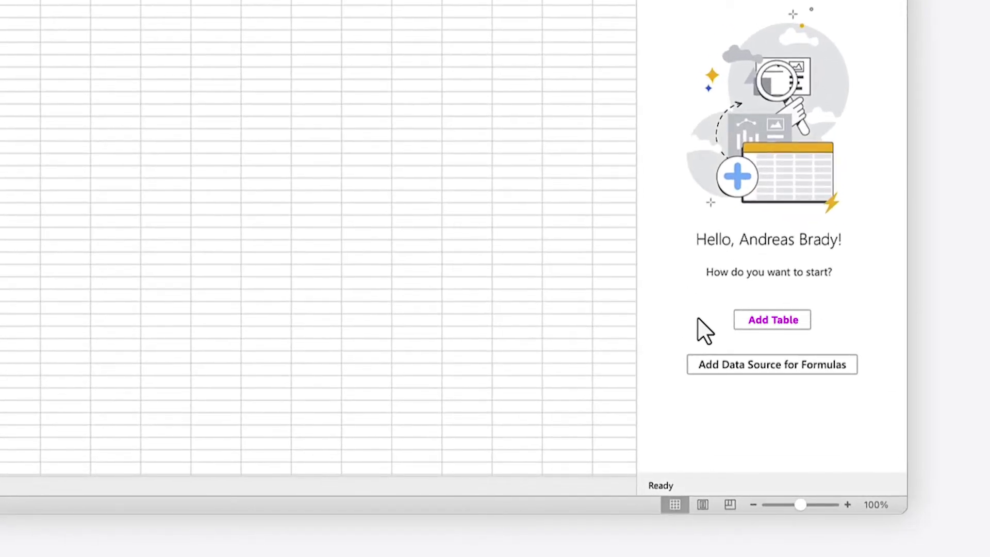
pyautogui.press('Tab')
# Add a table from the SAC4_SALES_PLANNING_Excel Integration model found by searching 'sac4' in My Models
pyautogui.click(769, 321)
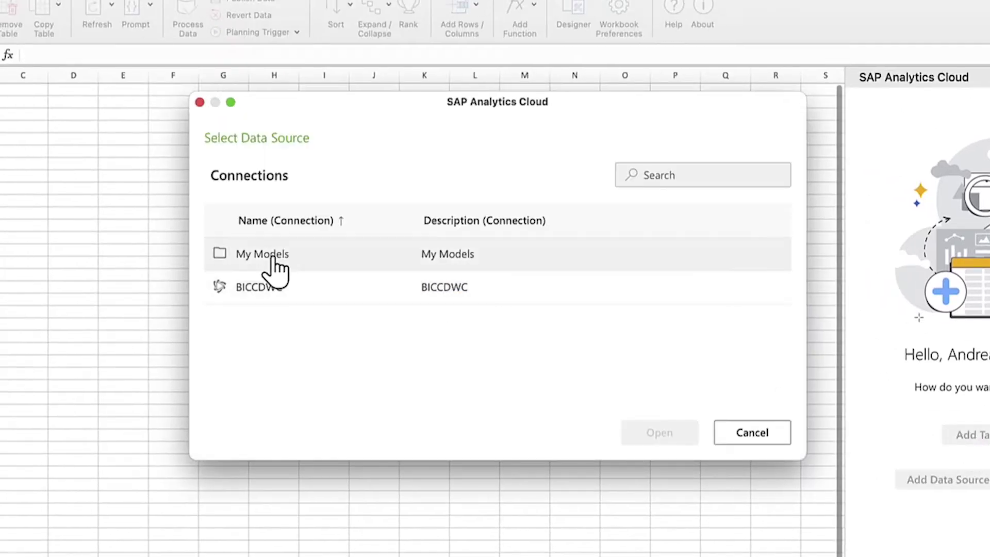
pyautogui.doubleClick(273, 255)
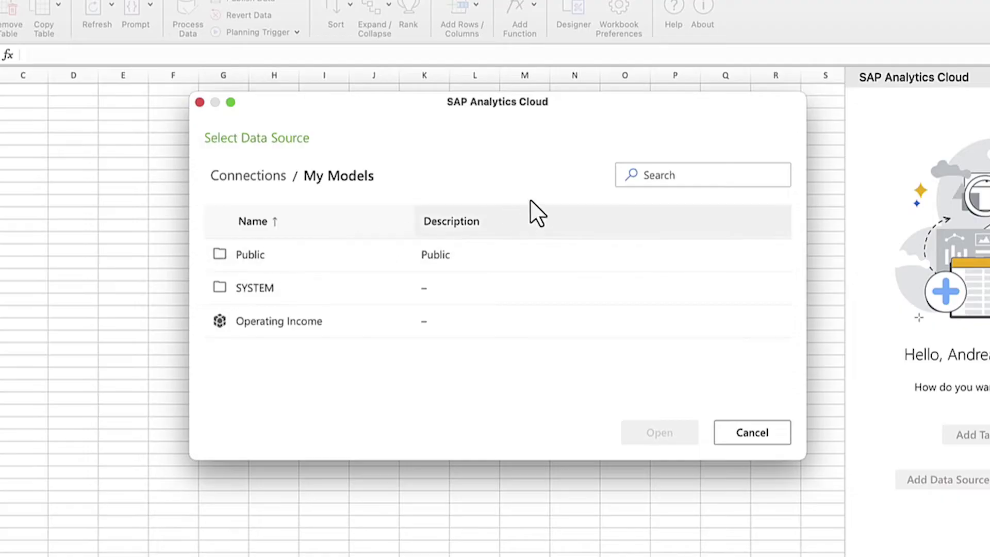
pyautogui.click(648, 176)
pyautogui.write('sac4')
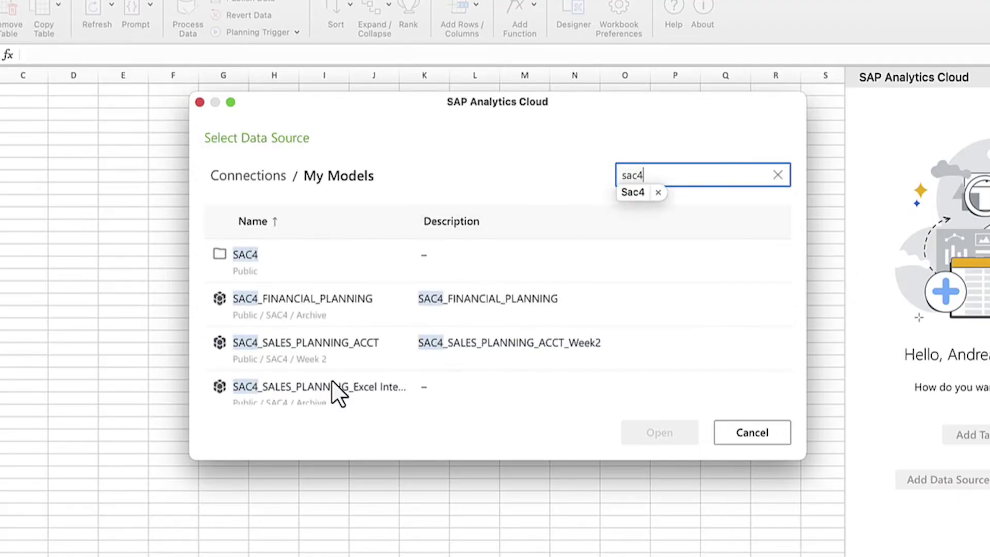
pyautogui.doubleClick(320, 404)
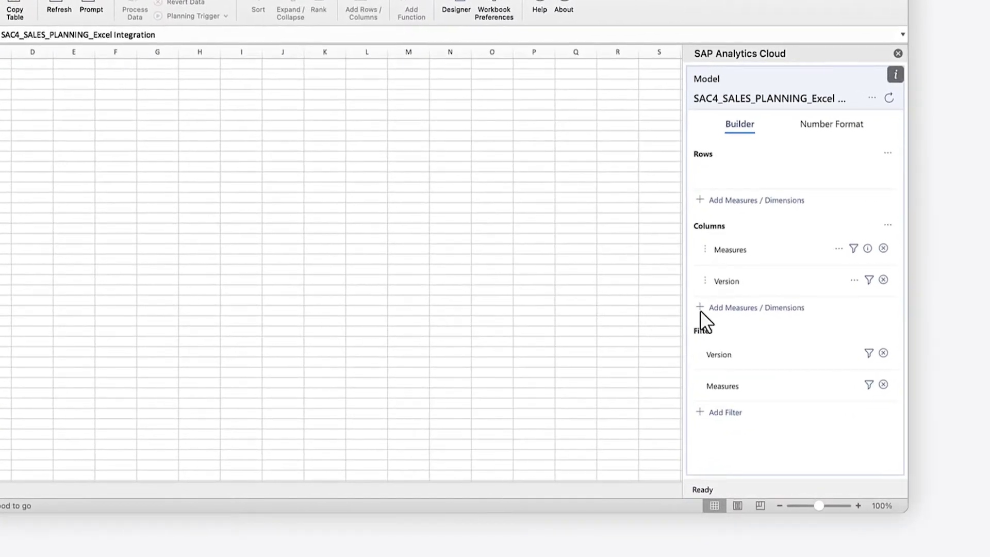
# Put the Date dimension on the table's columns and Product on its rows
pyautogui.click(755, 307)
pyautogui.click(695, 363)
pyautogui.click(711, 363)
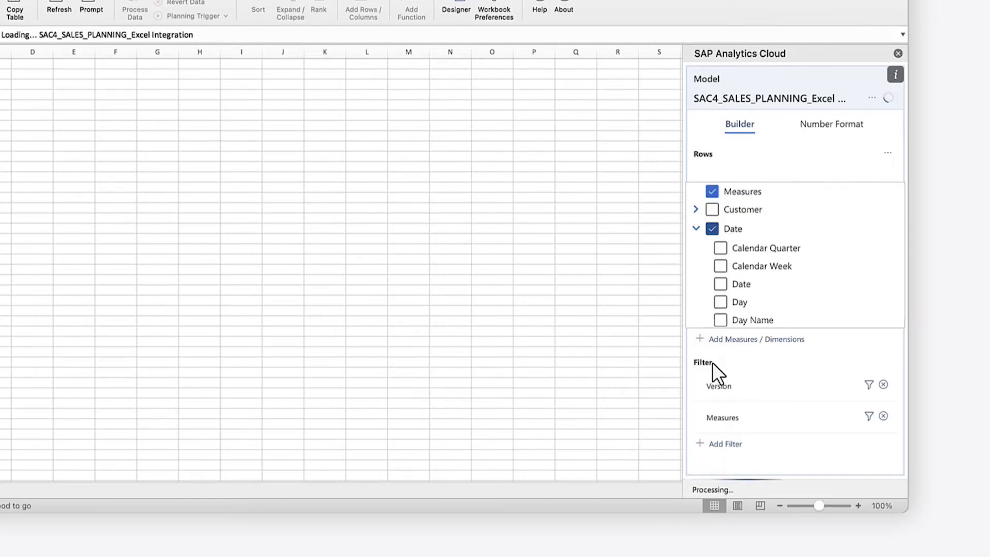
pyautogui.click(703, 154)
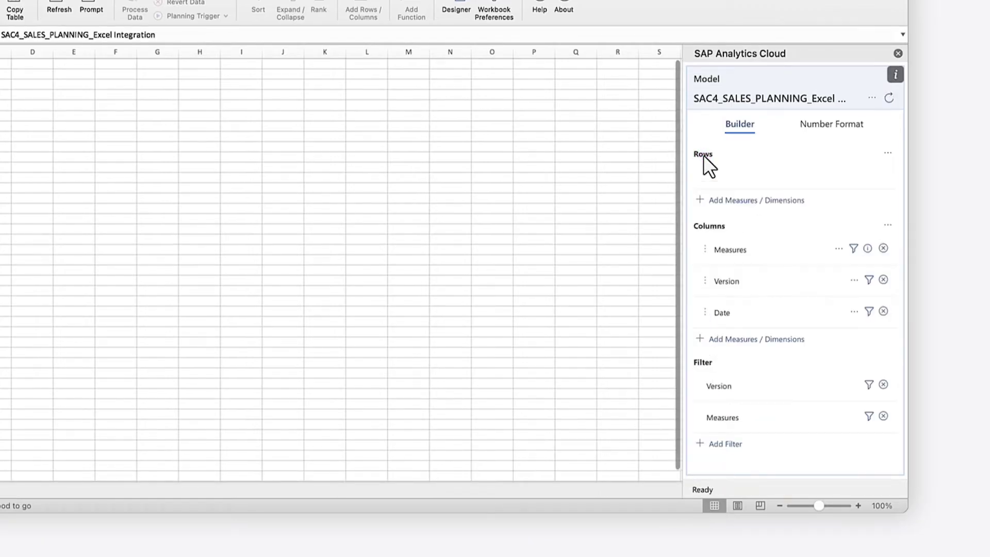
pyautogui.click(712, 202)
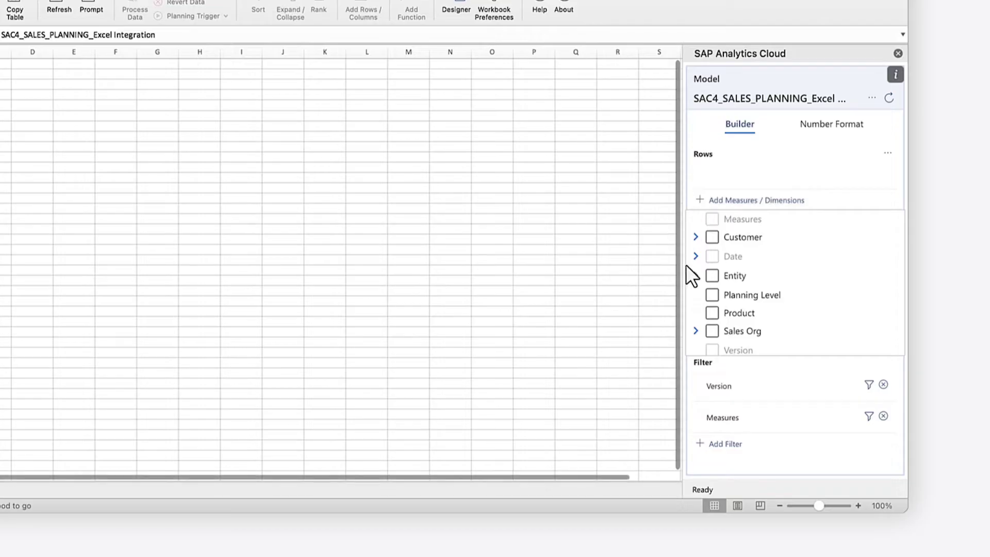
pyautogui.click(712, 313)
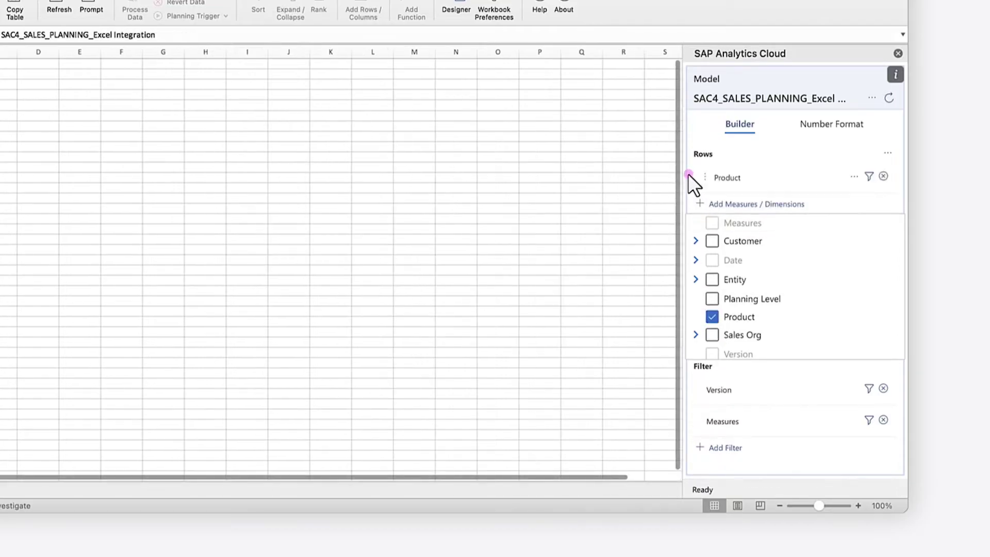
# Filter the Product dimension to the Total member
pyautogui.click(689, 175)
pyautogui.click(868, 176)
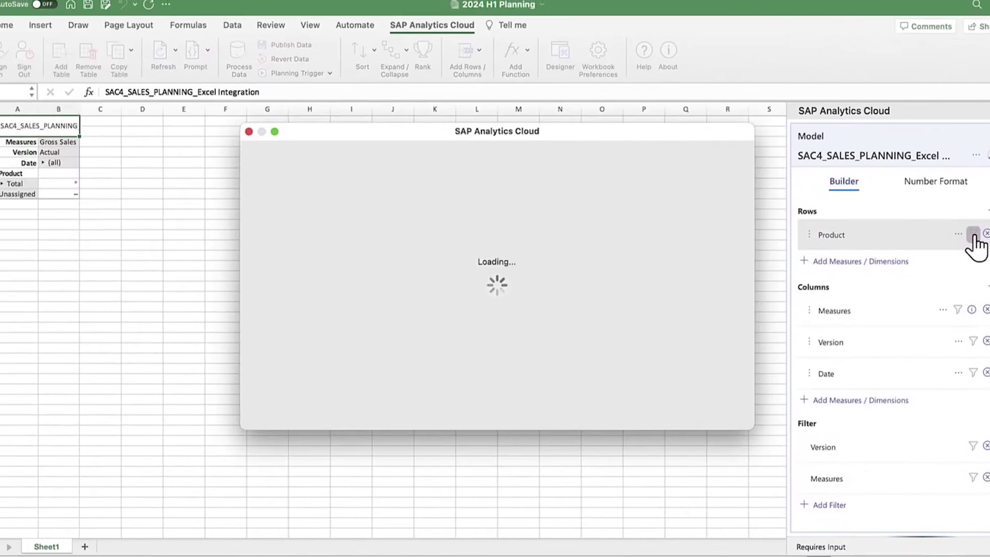
pyautogui.click(287, 256)
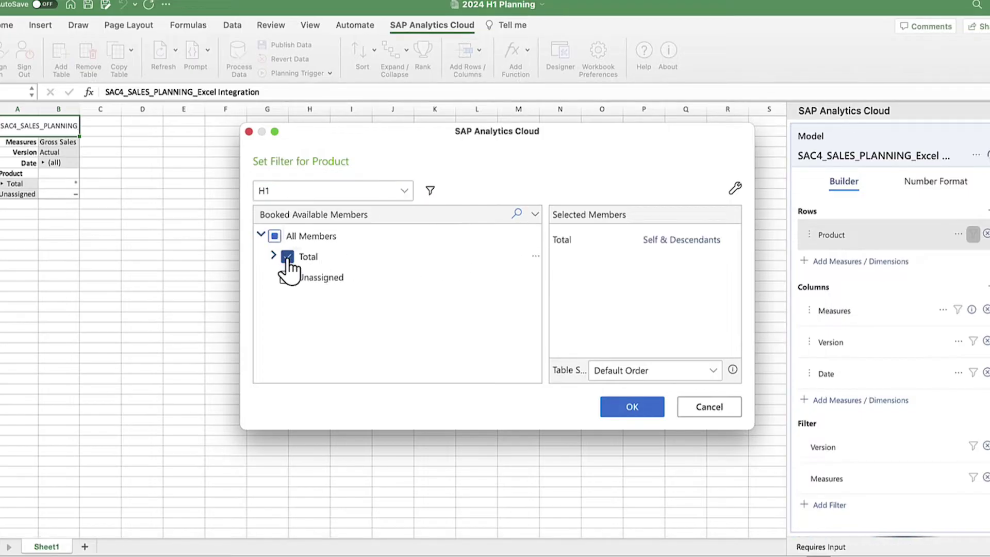
pyautogui.click(631, 409)
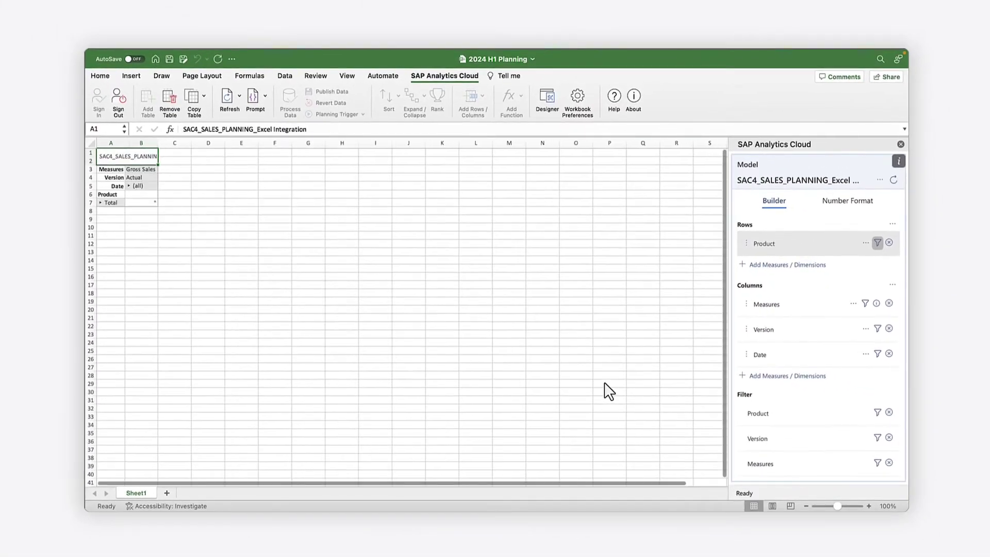
# Filter the Version dimension to Plan only, dropping Actual
pyautogui.click(876, 329)
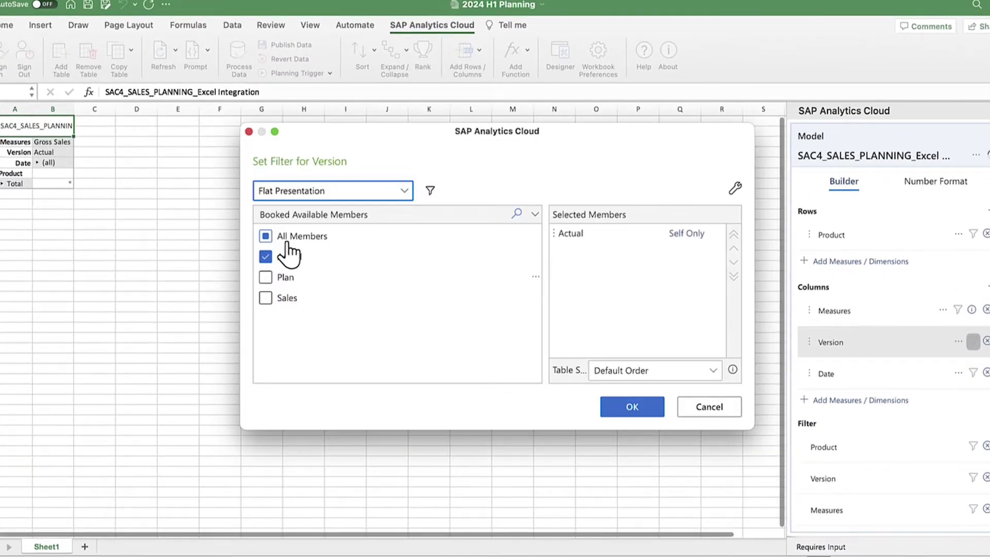
pyautogui.click(266, 237)
pyautogui.click(266, 277)
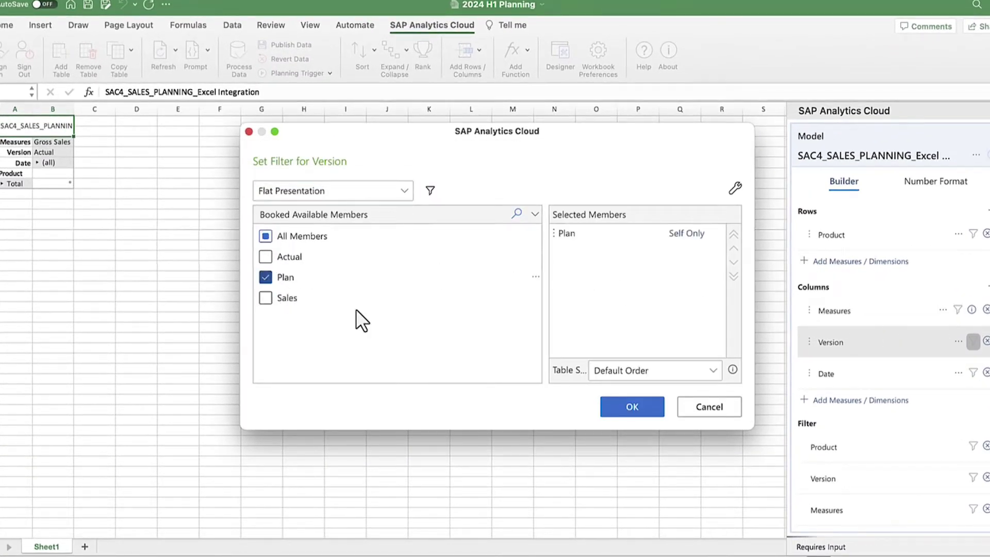
pyautogui.click(632, 406)
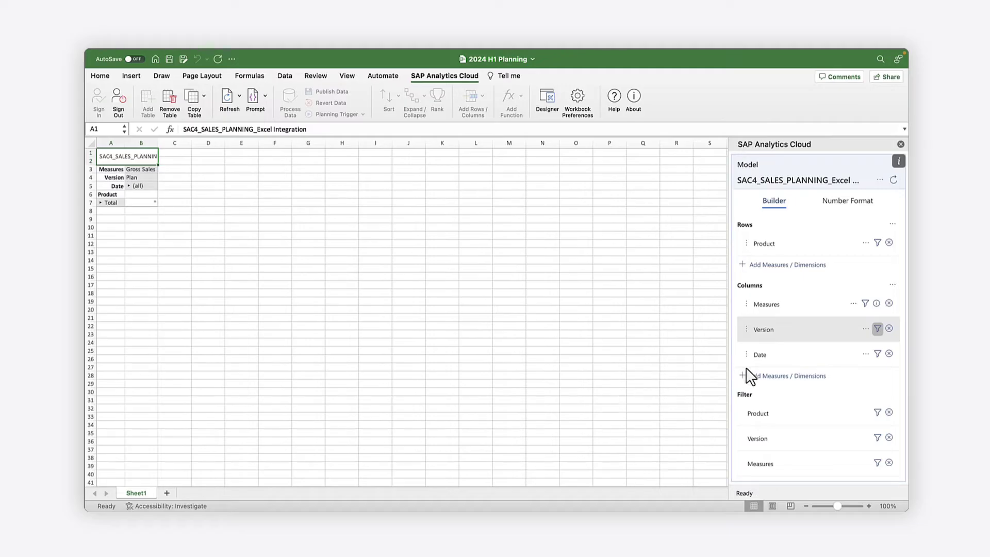
# Filter the Date dimension to 2024 Q1 and Q2
pyautogui.click(877, 354)
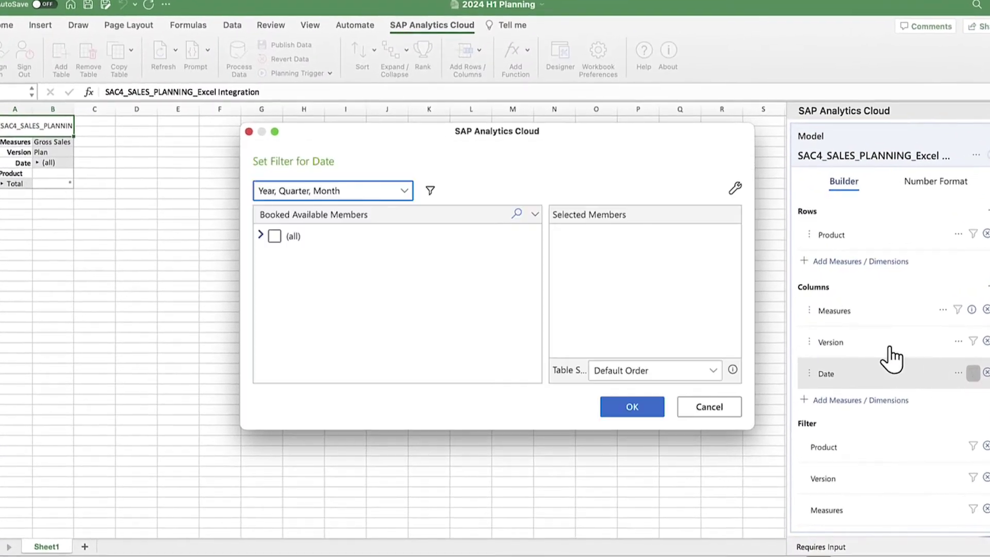
pyautogui.click(261, 235)
pyautogui.scroll(-2, 270, 329)
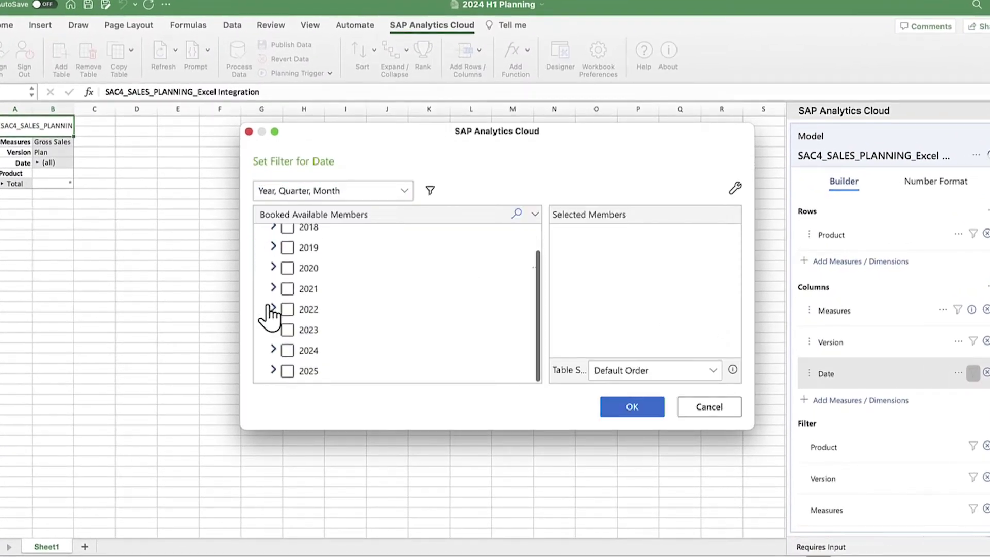
pyautogui.click(273, 350)
pyautogui.scroll(-2, 287, 338)
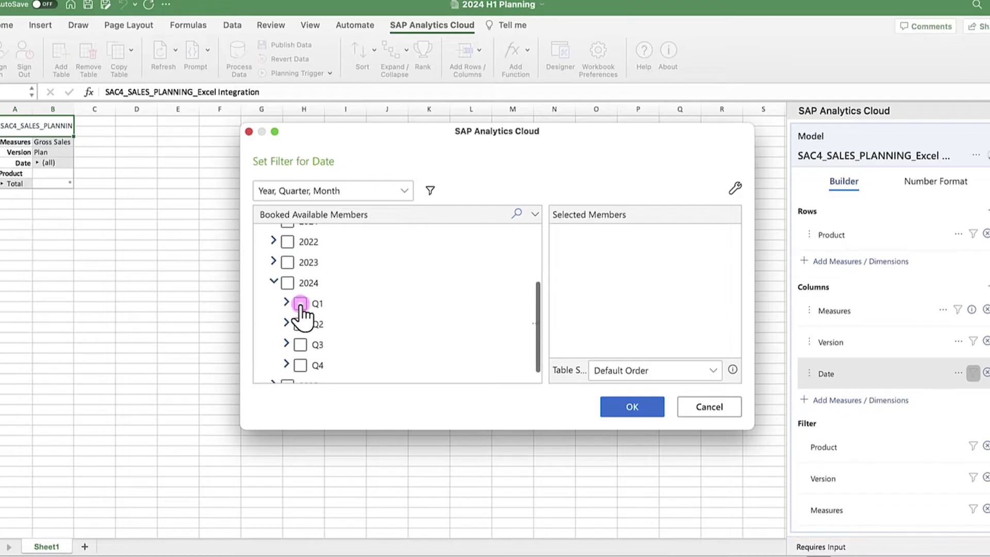
pyautogui.click(300, 304)
pyautogui.click(300, 324)
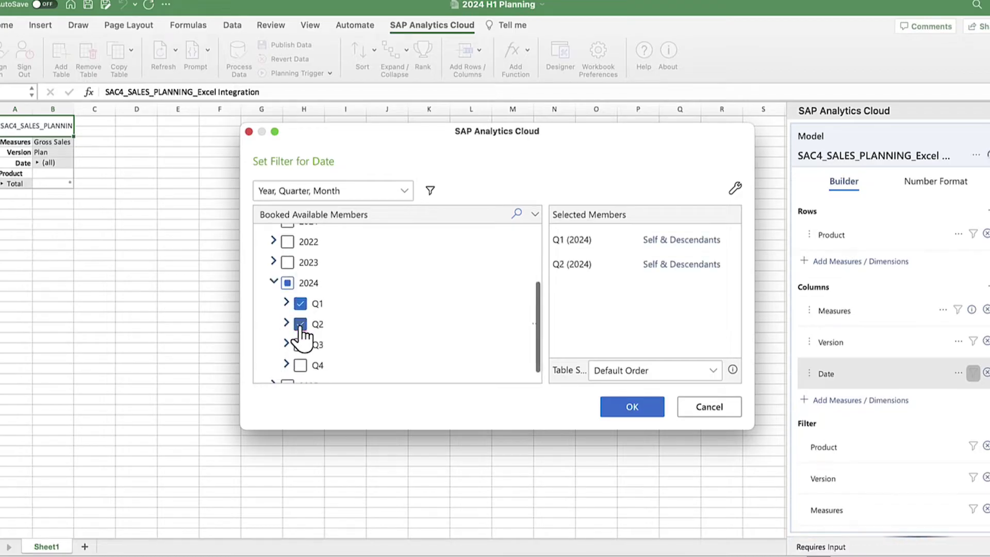
pyautogui.click(633, 408)
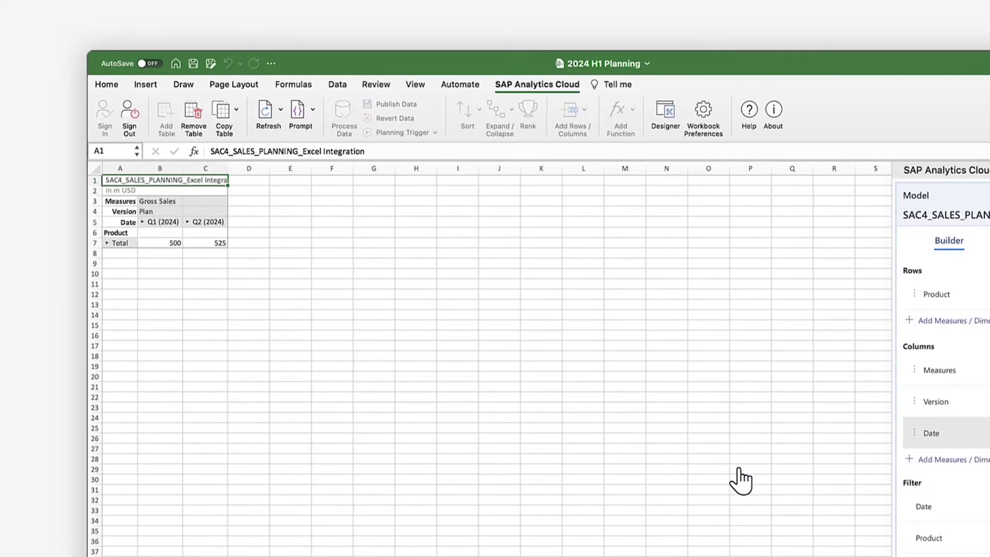
# Expand the quarters into months and the Total product into individual products
pyautogui.click(116, 222)
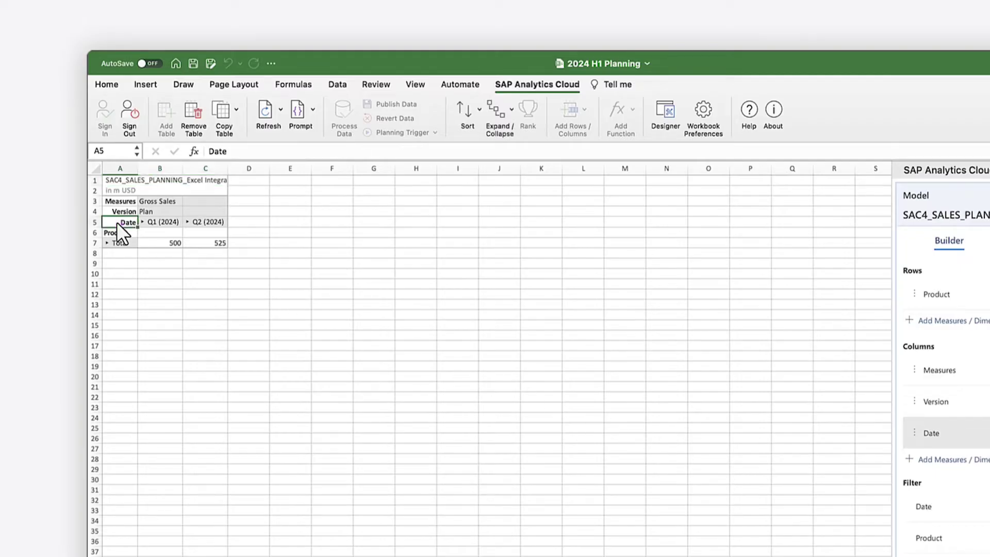
pyautogui.click(497, 113)
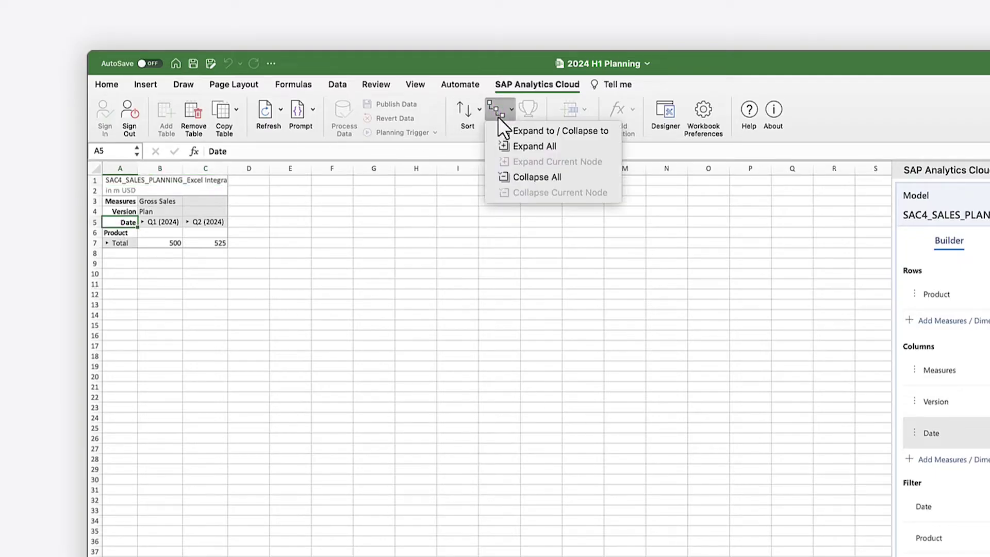
pyautogui.click(505, 145)
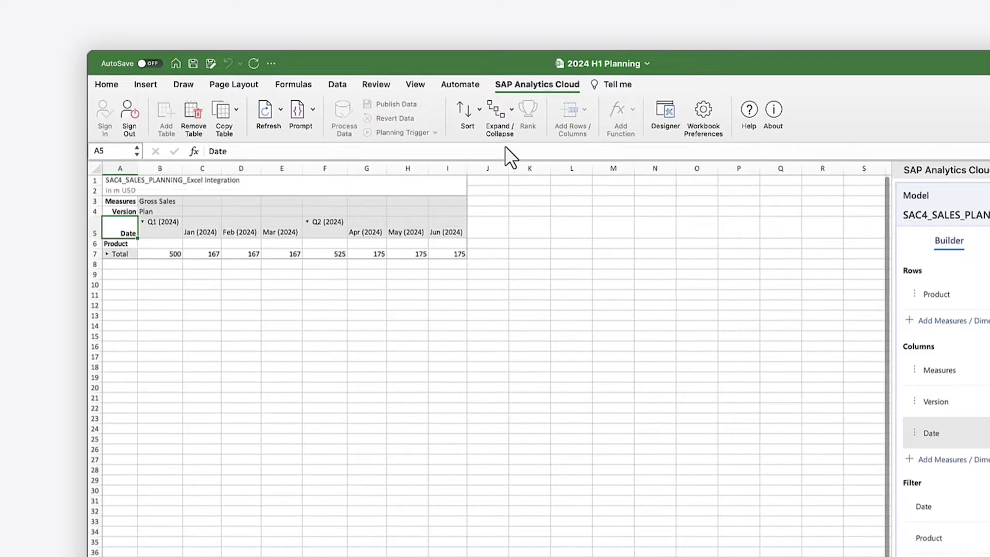
pyautogui.click(108, 254)
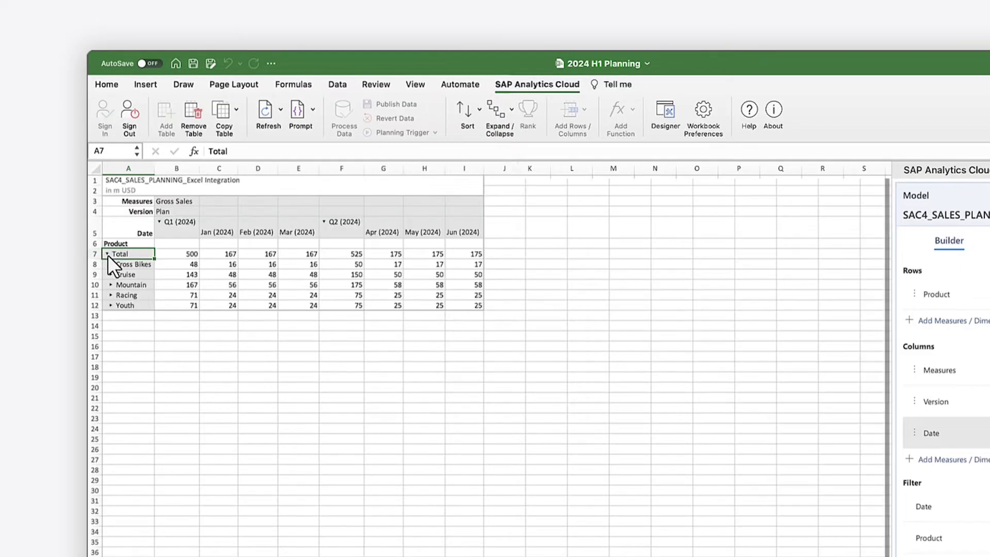
pyautogui.click(186, 254)
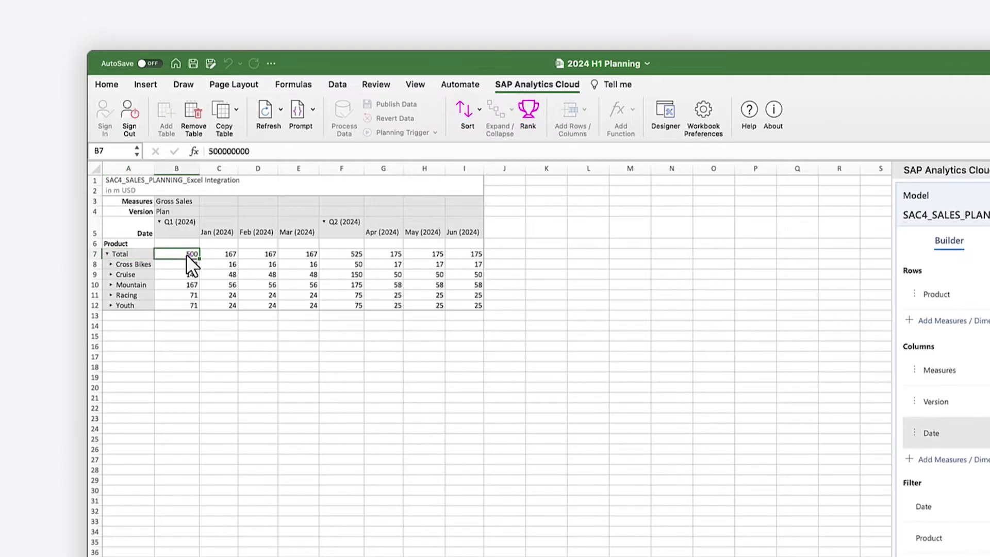
# Show totals for the Date dimension, adding a half-year Totals column
pyautogui.click(131, 305)
pyautogui.click(570, 109)
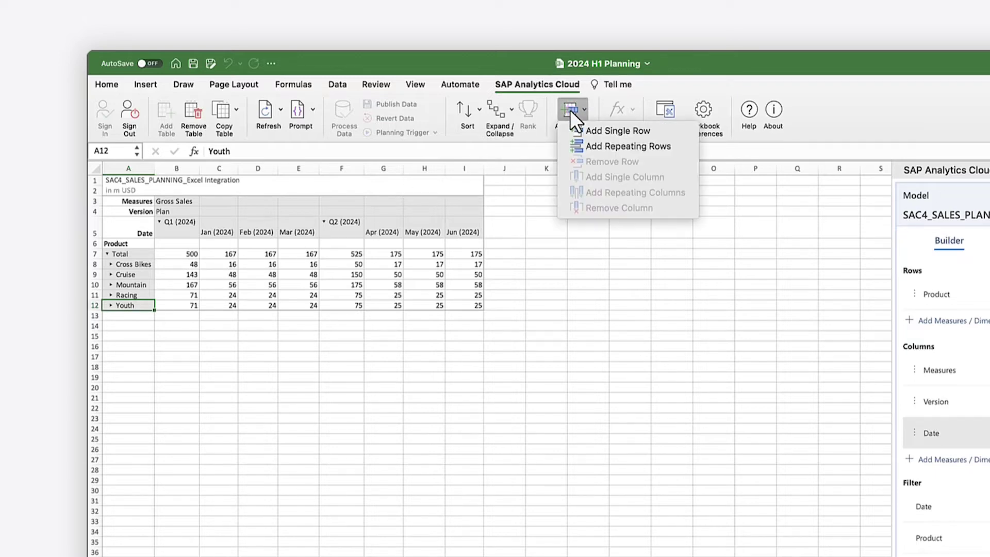
pyautogui.click(570, 109)
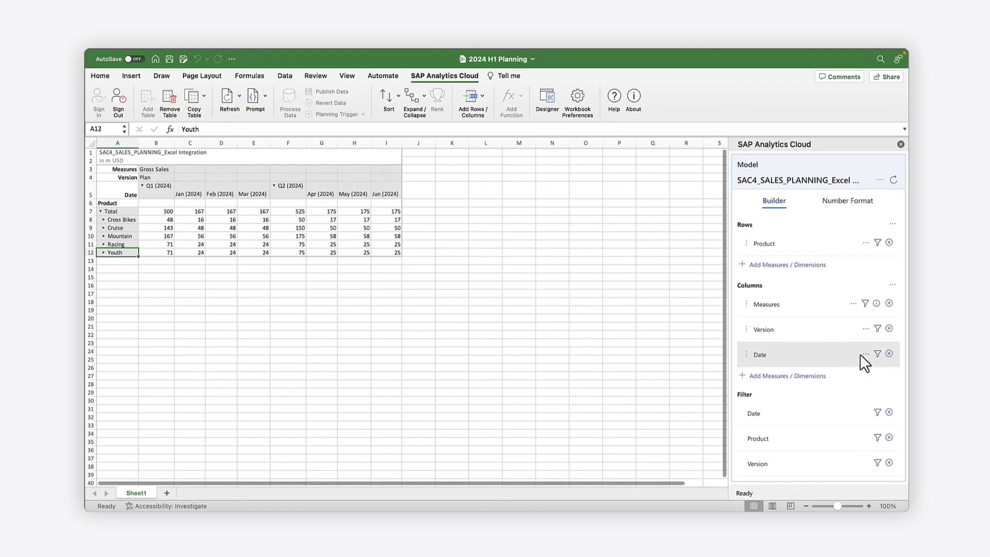
pyautogui.click(866, 355)
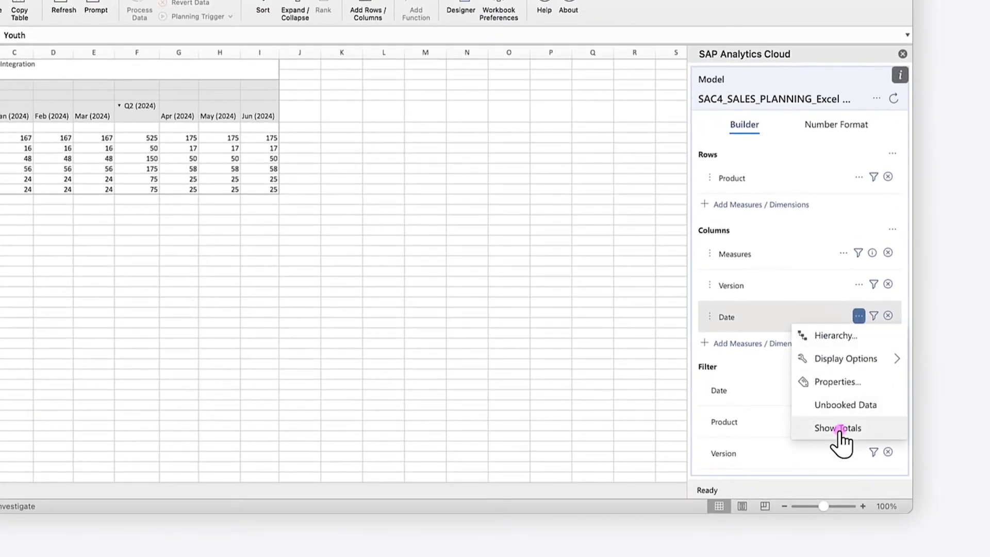
pyautogui.click(851, 446)
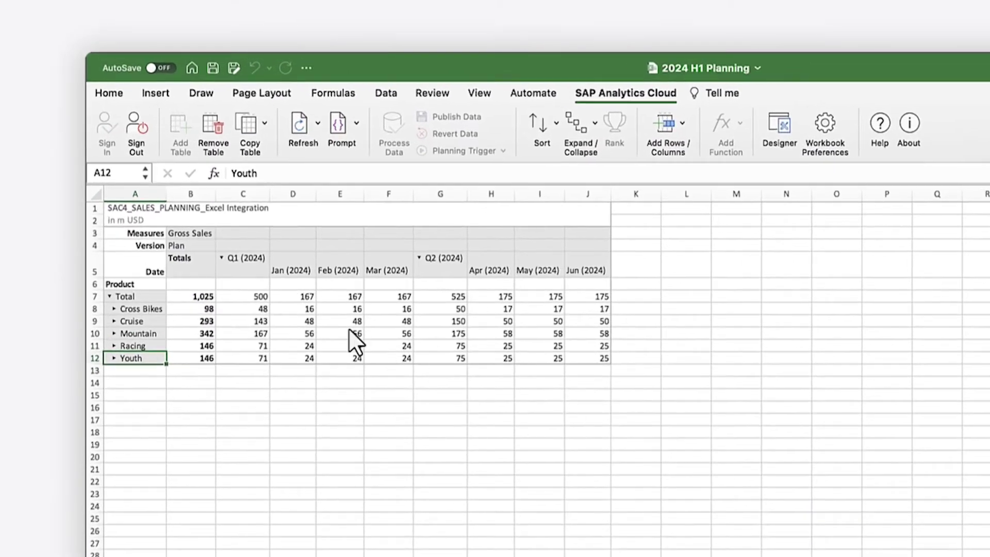
# Enter 525000000 as the Q1 Total in C7 and 550000000 as the Q2 Total in G7
pyautogui.click(267, 299)
pyautogui.write('52500')
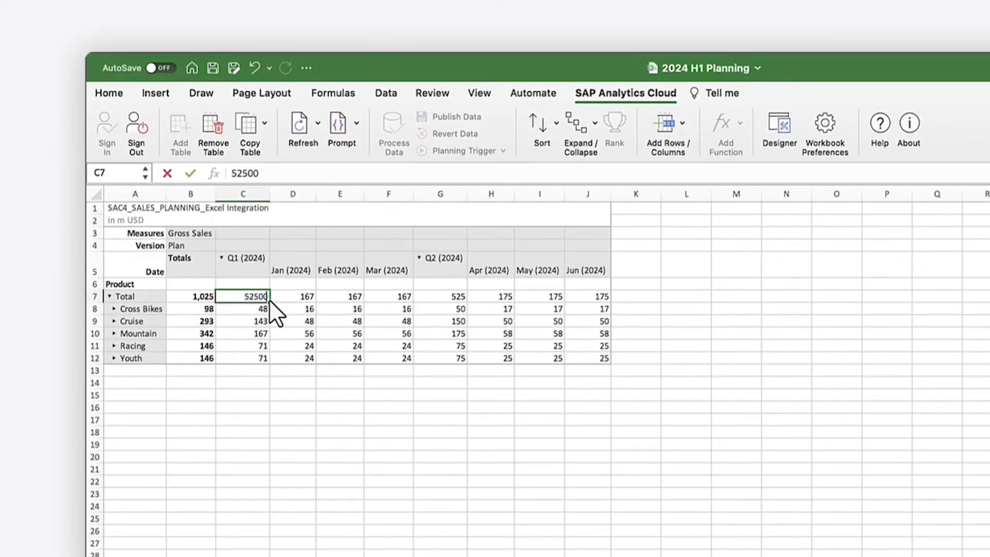
pyautogui.write('0000')
pyautogui.press('Return')
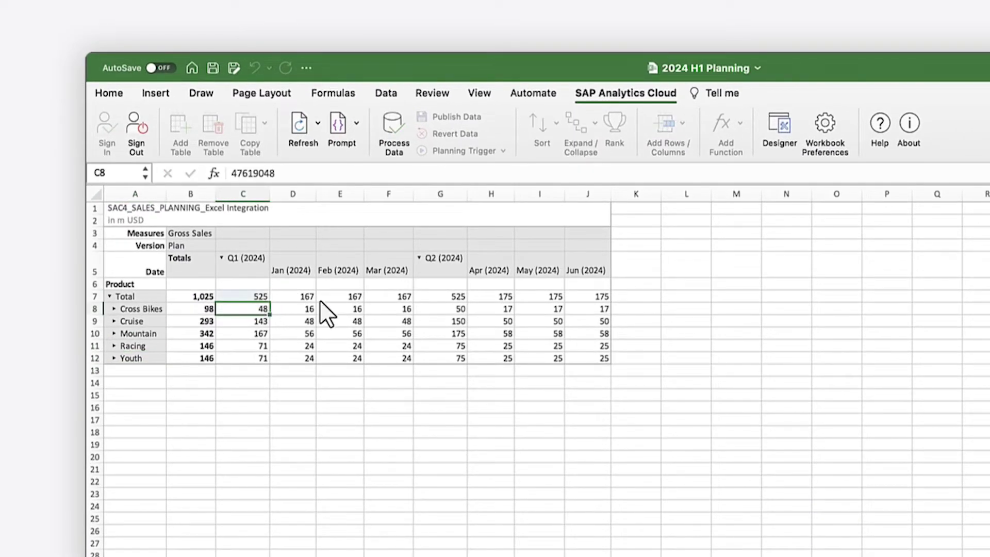
pyautogui.click(460, 298)
pyautogui.doubleClick(460, 297)
pyautogui.write('5500')
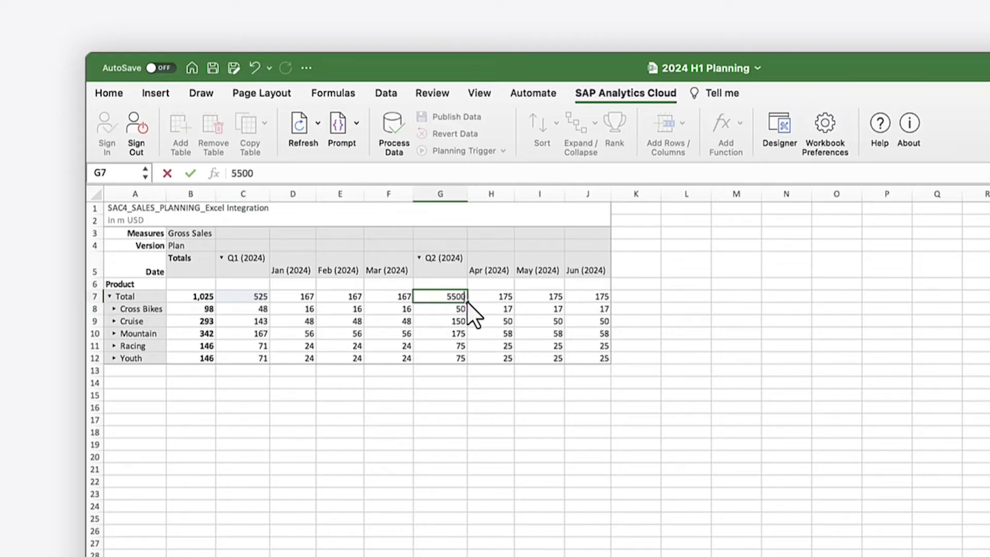
pyautogui.write('00000')
pyautogui.press('Return')
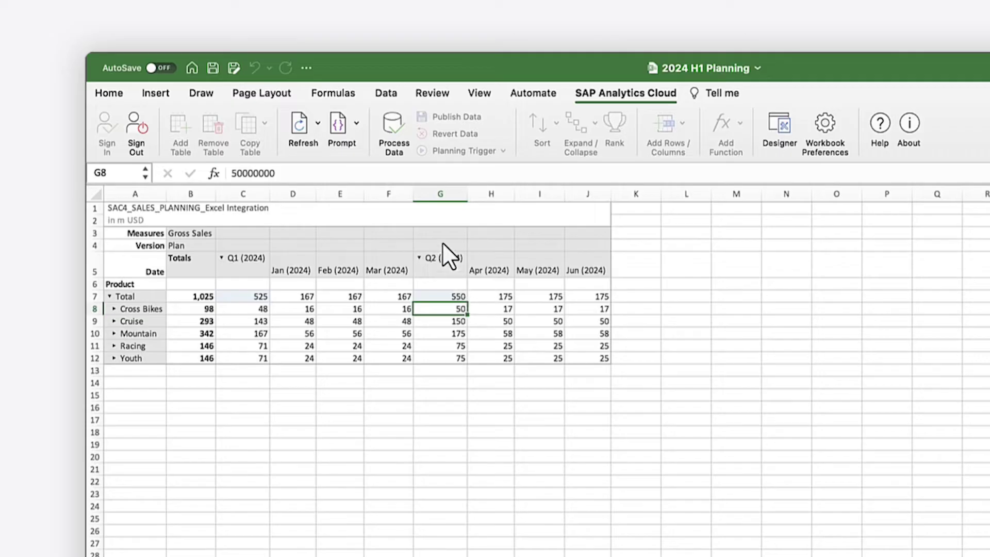
# Process the new totals across products and months and publish the plan data
pyautogui.click(393, 129)
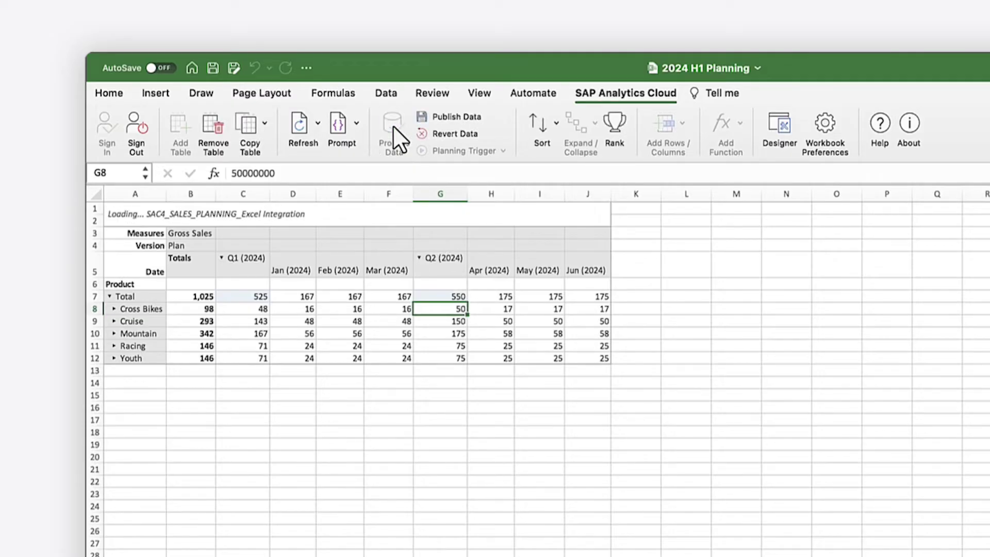
pyautogui.click(424, 116)
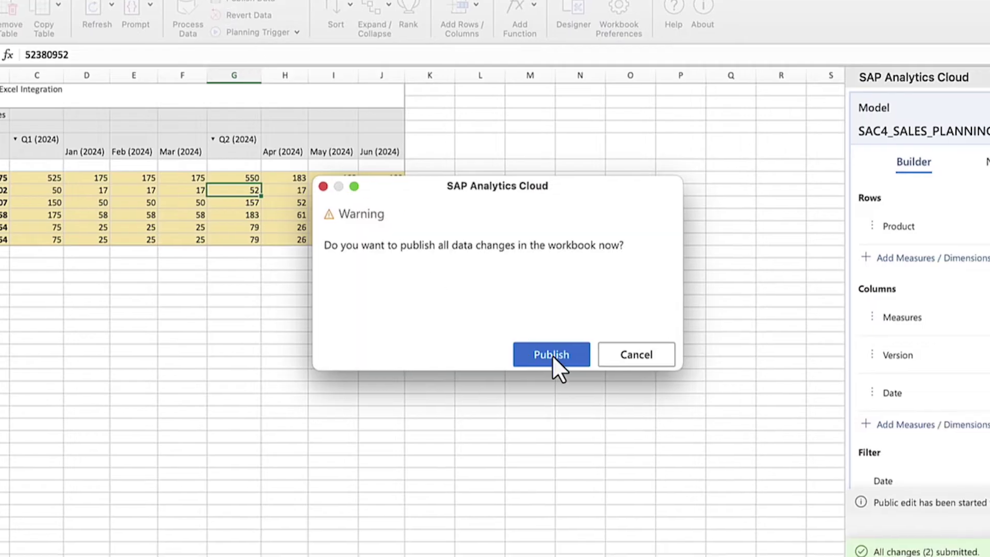
pyautogui.click(551, 354)
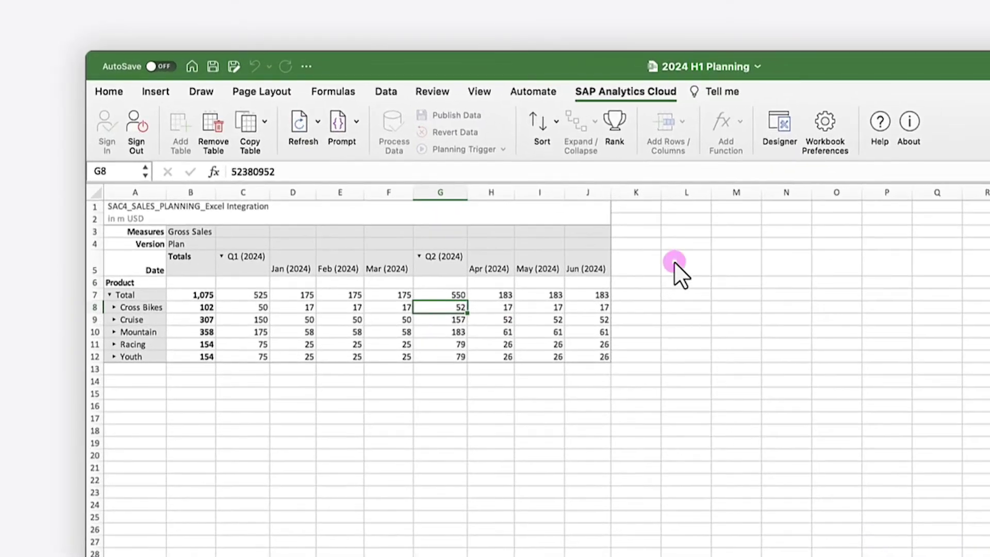
pyautogui.click(477, 189)
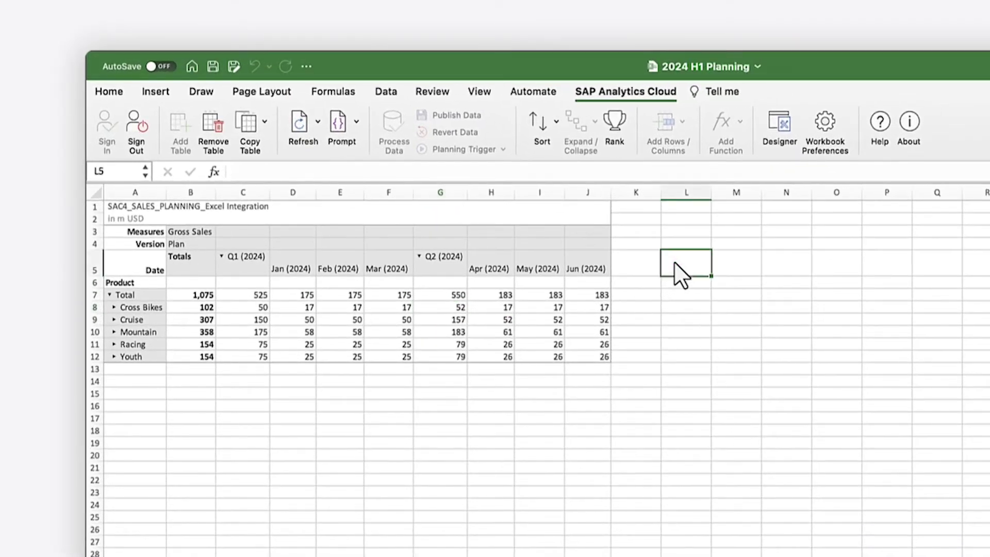
# Add a data action trigger in L5 that runs the Populate Price data action
pyautogui.click(501, 150)
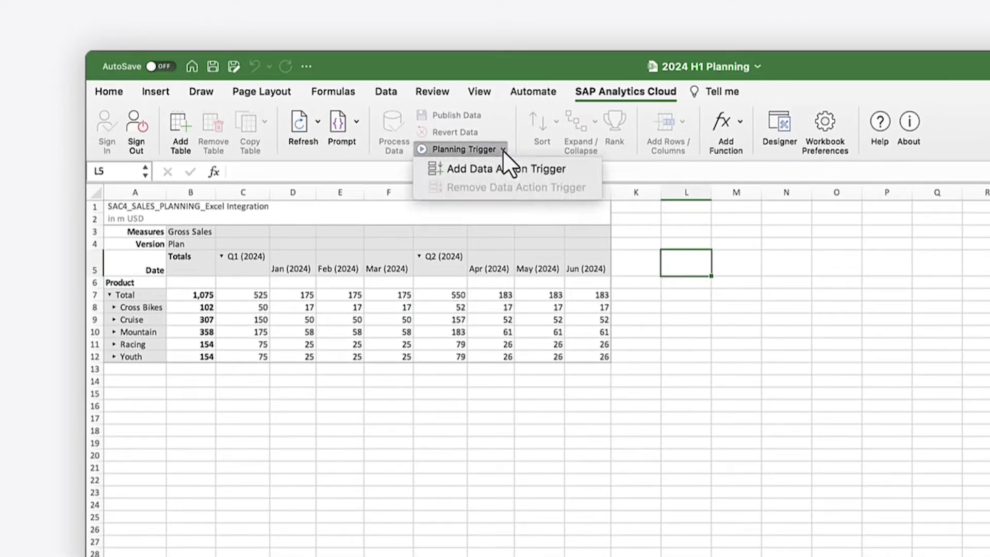
pyautogui.click(456, 171)
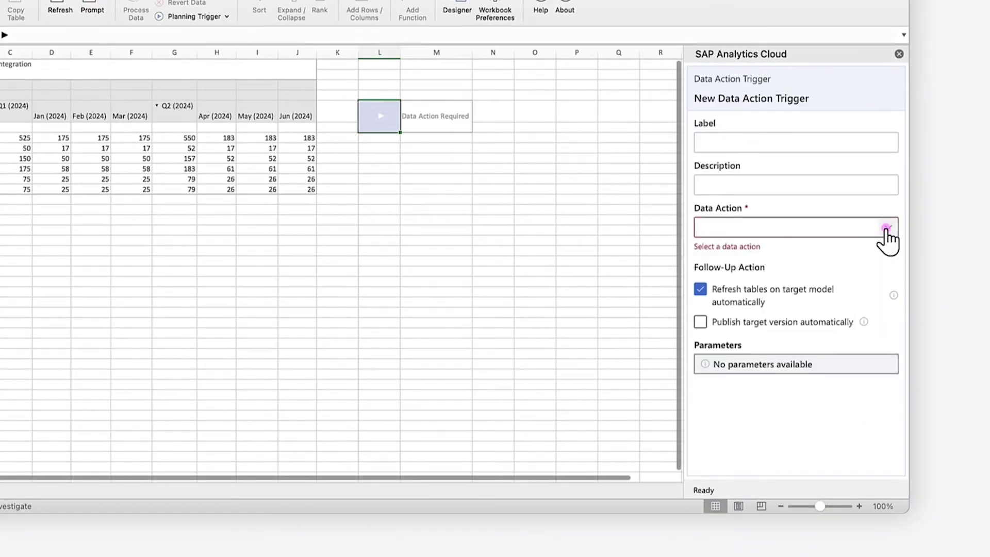
pyautogui.click(886, 230)
pyautogui.click(794, 251)
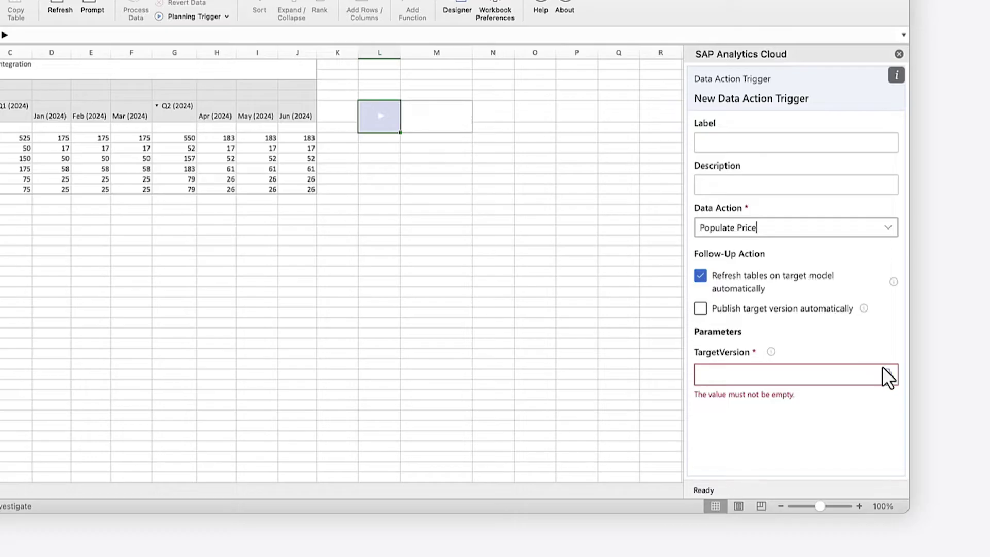
pyautogui.click(886, 373)
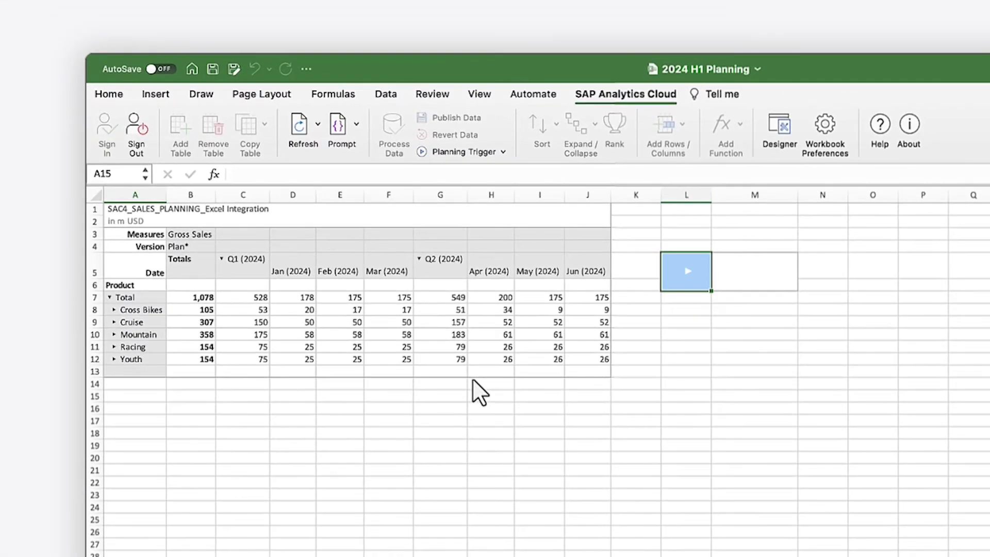
pyautogui.click(104, 397)
pyautogui.write('=sap.')
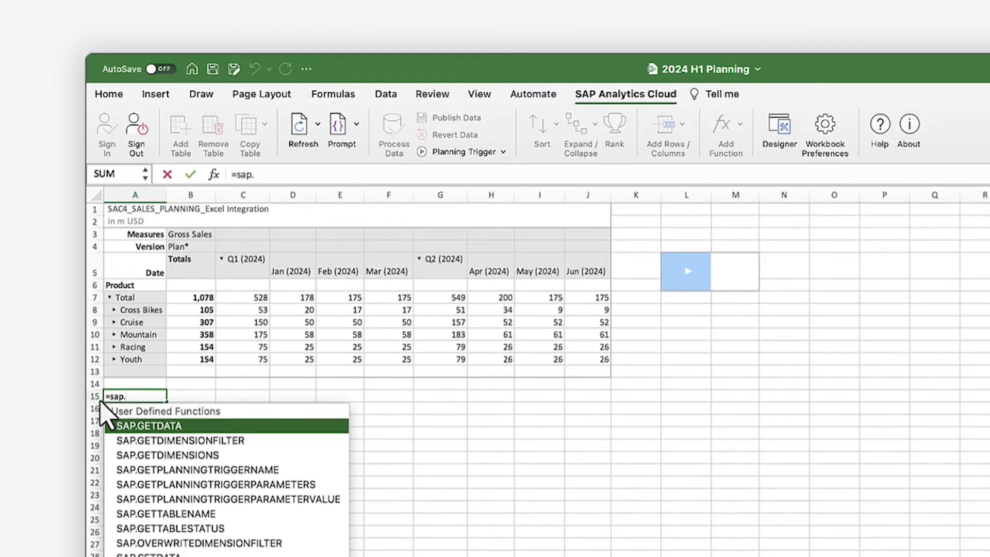
# Enter =SAP.GETDIMENSIONS("Table1", 1, 0, 0) in A15 to list the model's dimensions
pyautogui.doubleClick(118, 454)
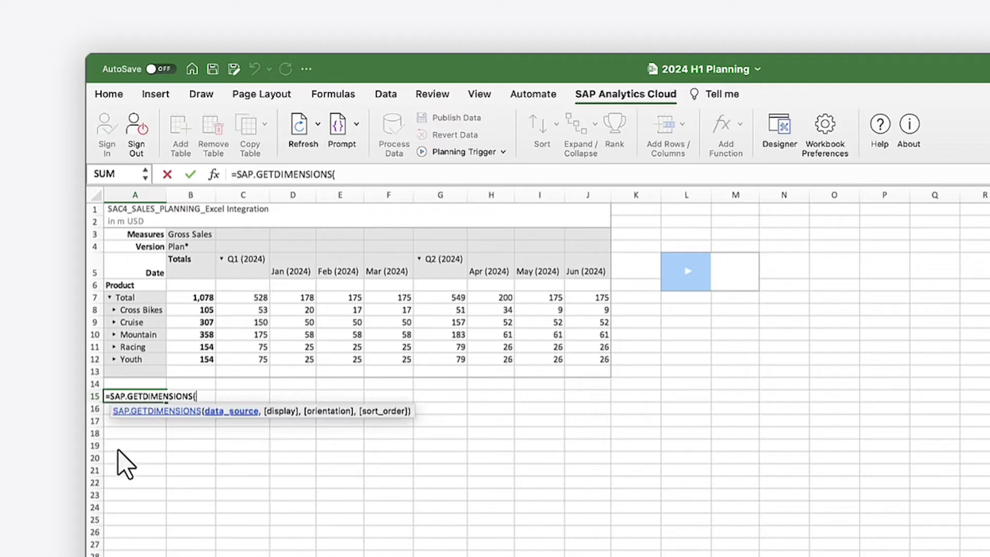
pyautogui.write('"Table1", 1, 0')
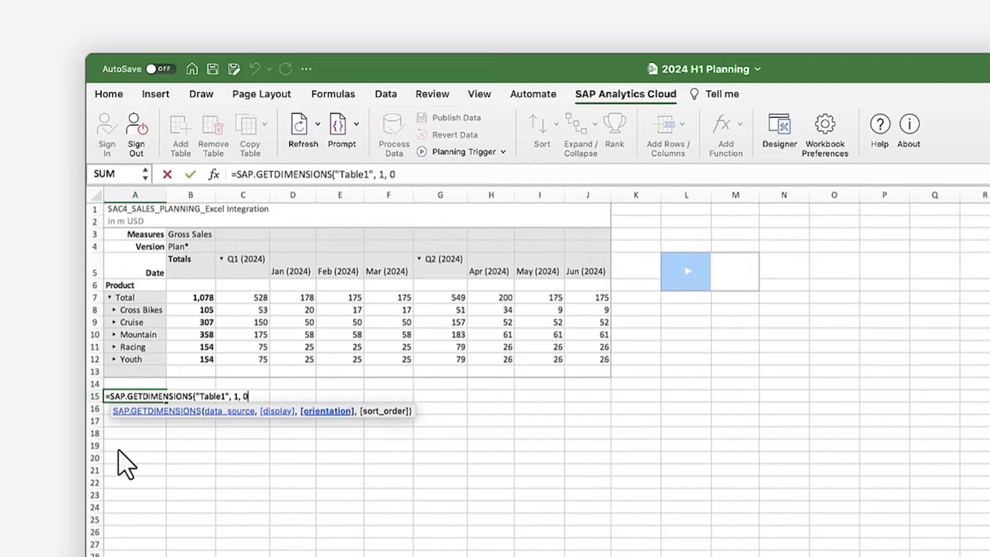
pyautogui.write(', 0)')
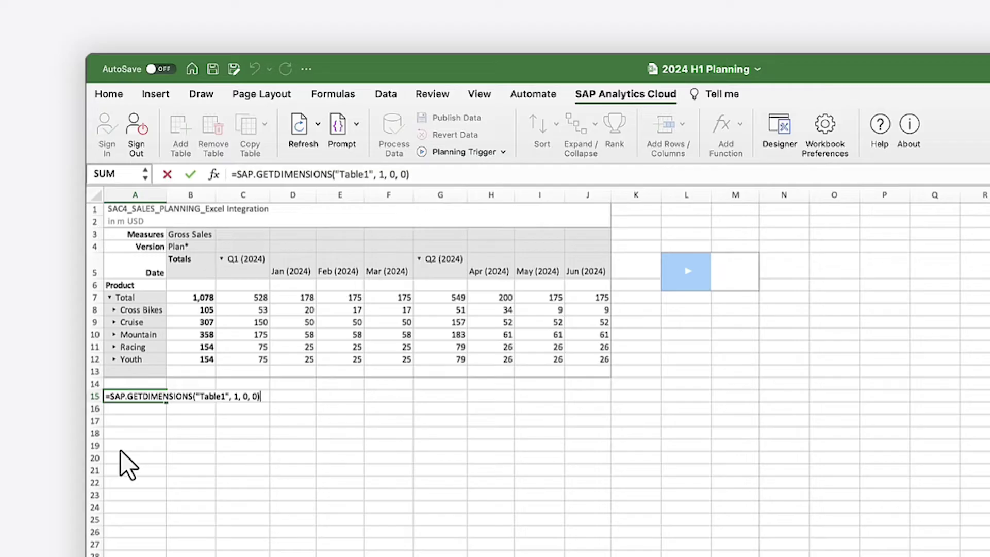
pyautogui.press('Return')
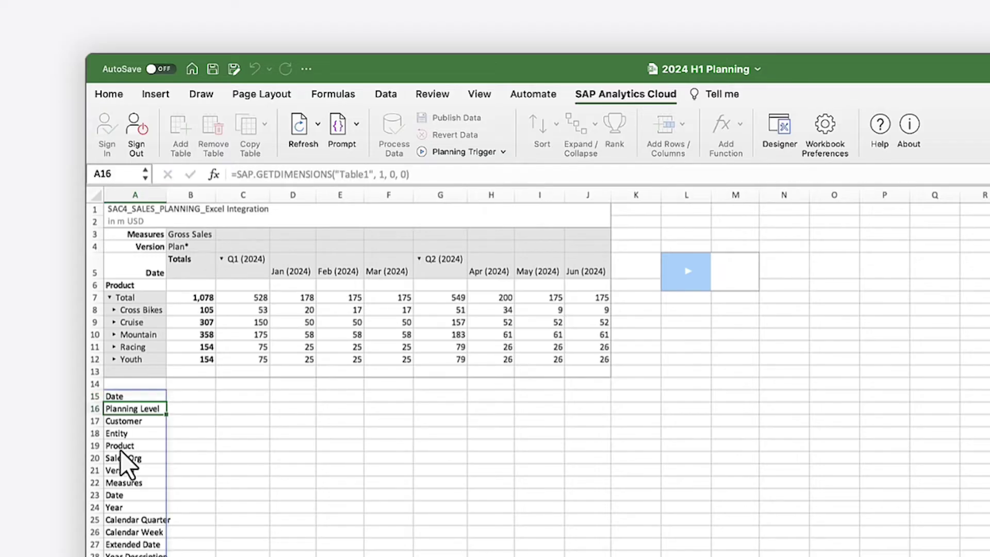
# Enter =SAP.GETDIMENSIONFILTER("Table1", "Product") in B15, showing the filter as TOTAL - Total
pyautogui.click(190, 397)
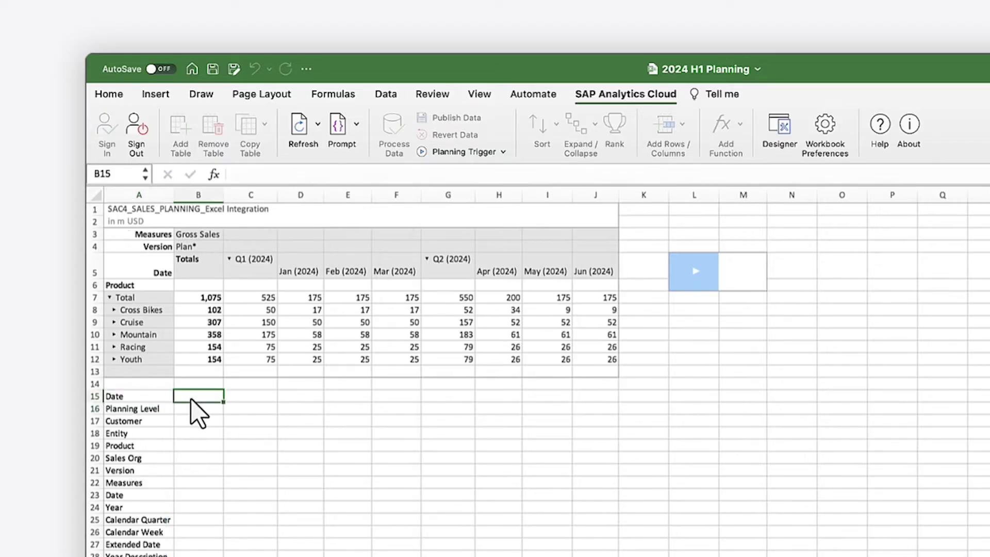
pyautogui.write('=sap')
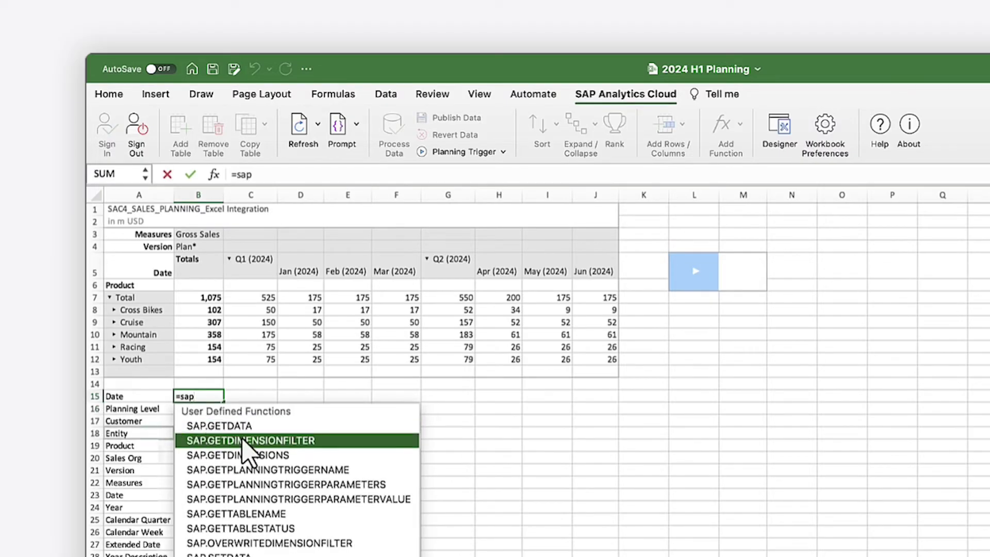
pyautogui.click(241, 440)
pyautogui.click(241, 439)
pyautogui.write('"')
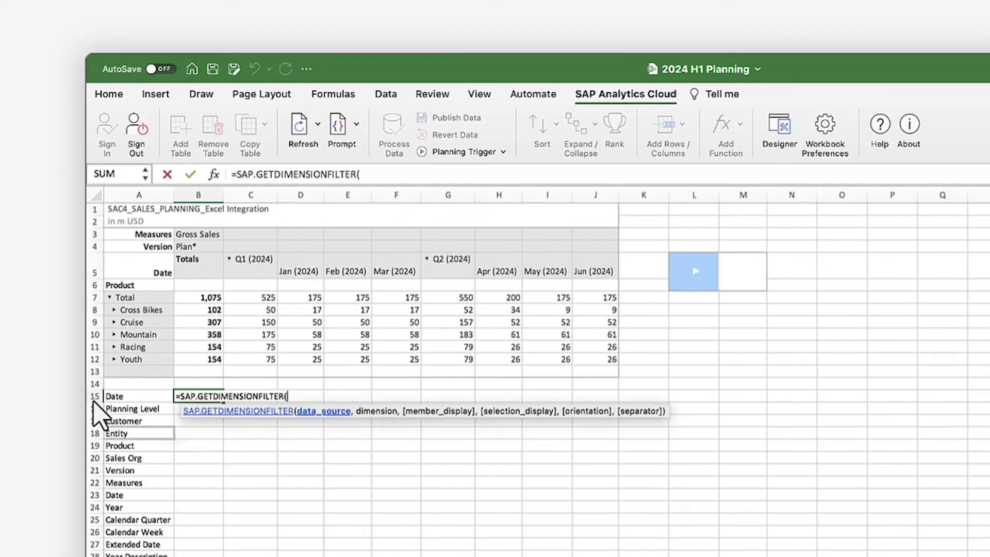
pyautogui.write('Table1')
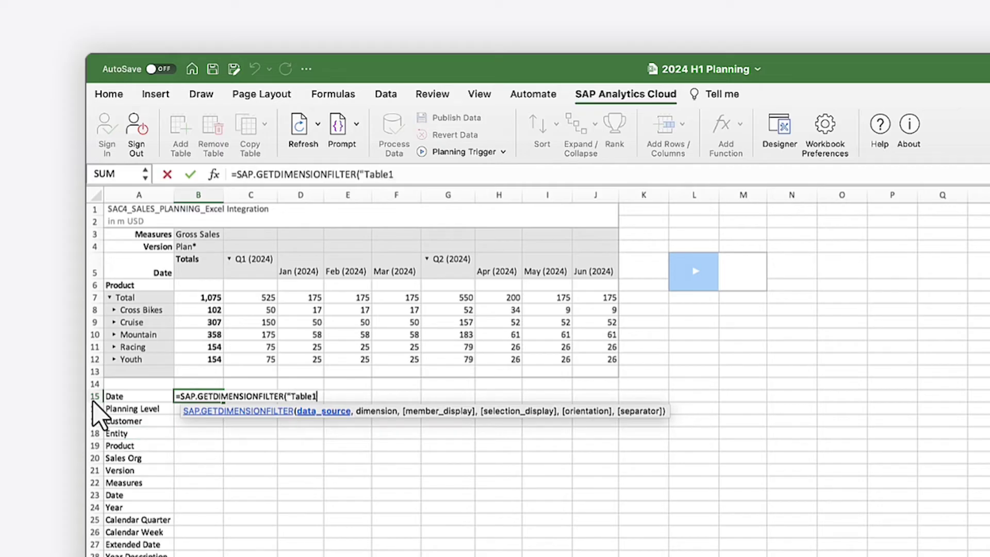
pyautogui.write('", "Pr')
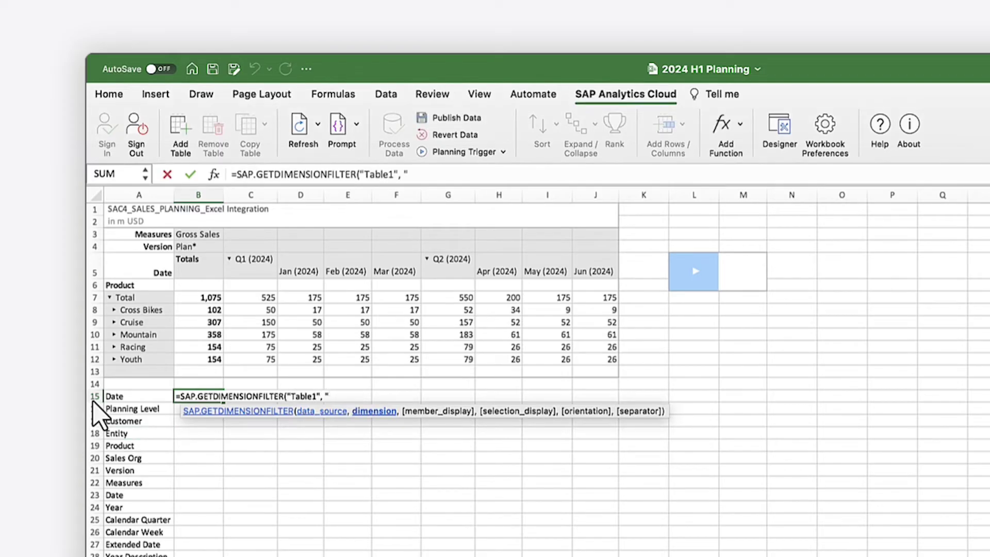
pyautogui.write('oduct")')
pyautogui.press('Return')
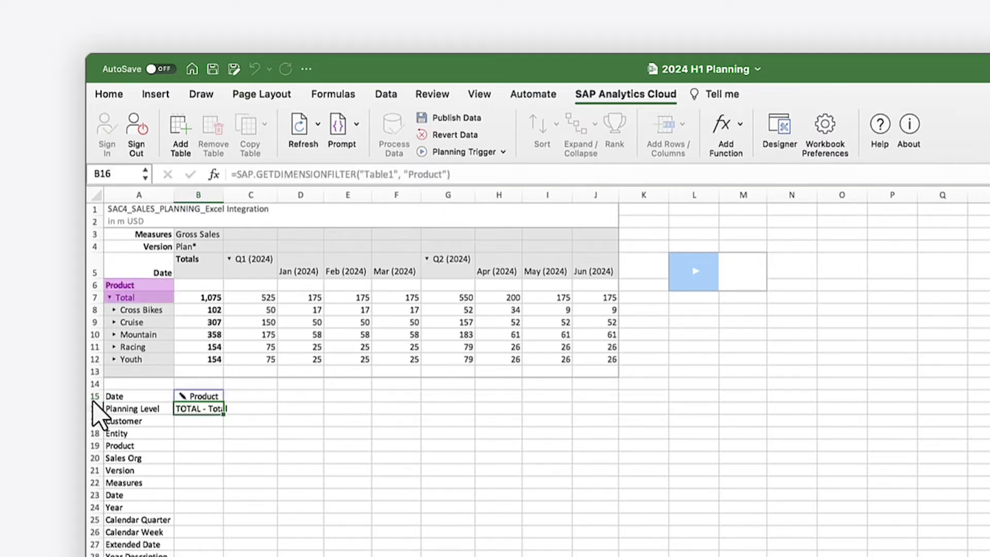
# Change the Product filter from Total to Cross Bikes only
pyautogui.click(183, 398)
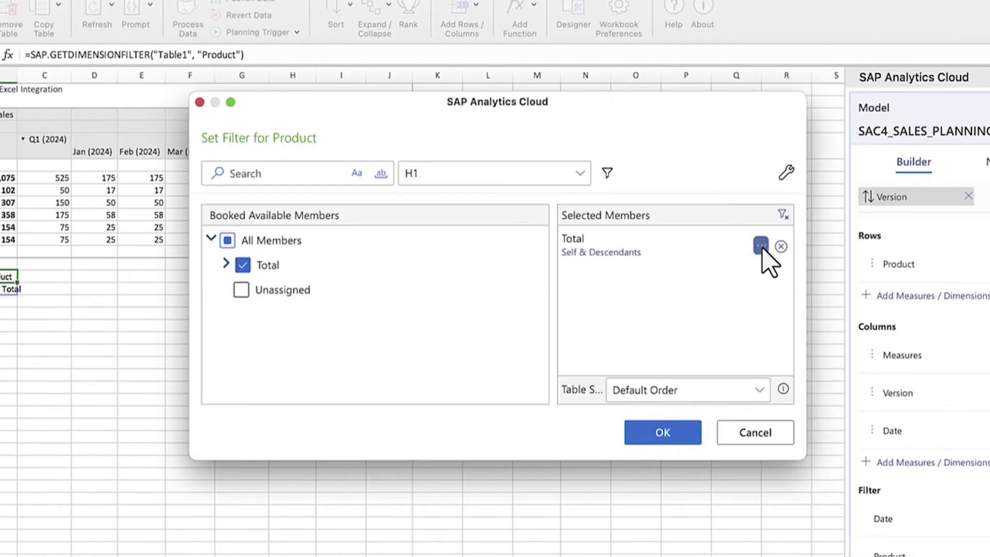
pyautogui.click(761, 246)
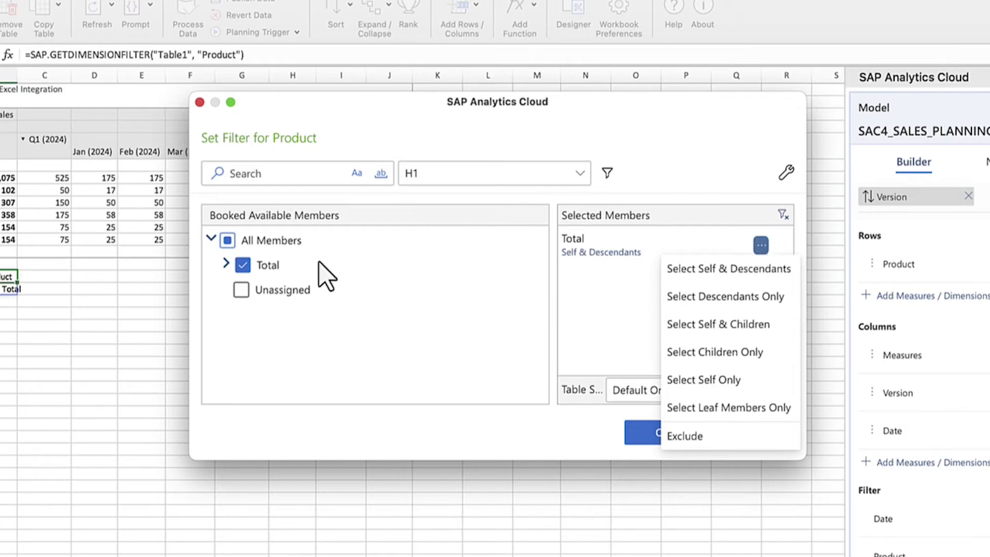
pyautogui.click(226, 264)
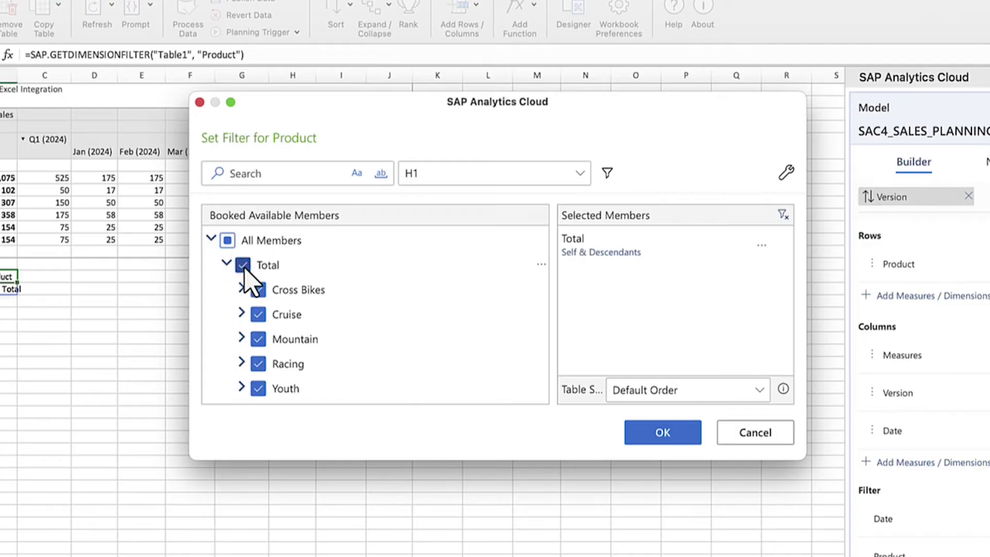
pyautogui.click(243, 265)
pyautogui.click(258, 290)
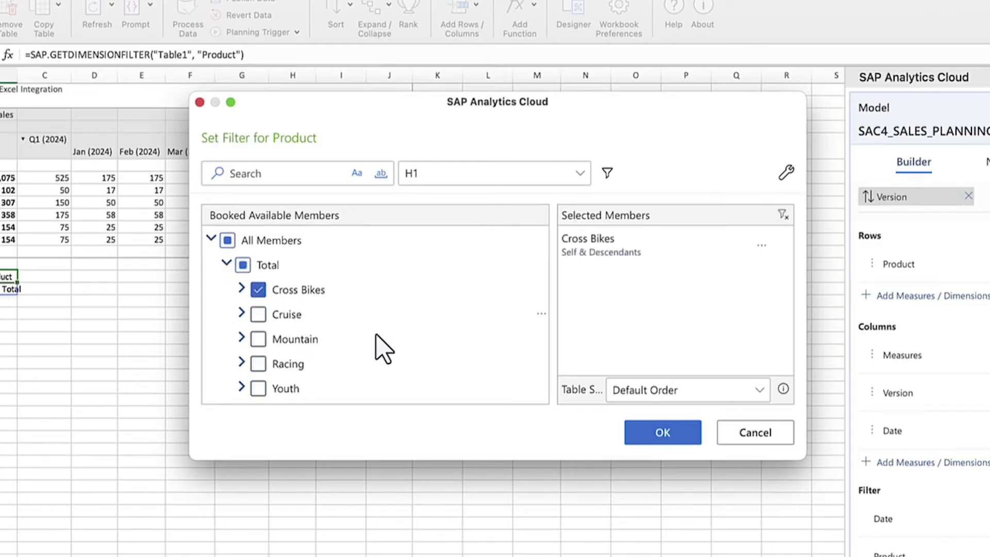
pyautogui.click(664, 432)
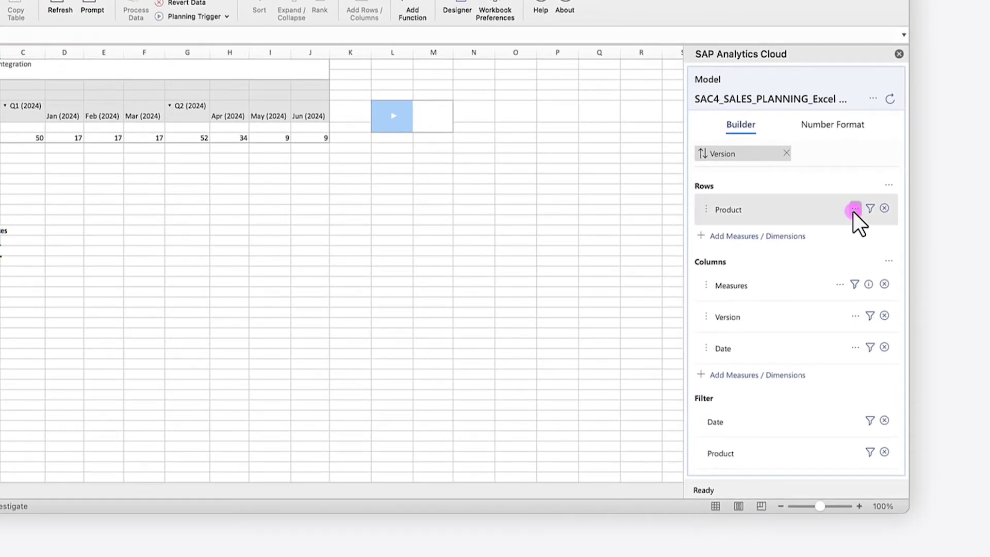
# Display the Product dimension by ID, so Cross Bikes shows as 003
pyautogui.click(854, 208)
pyautogui.moveTo(844, 253)
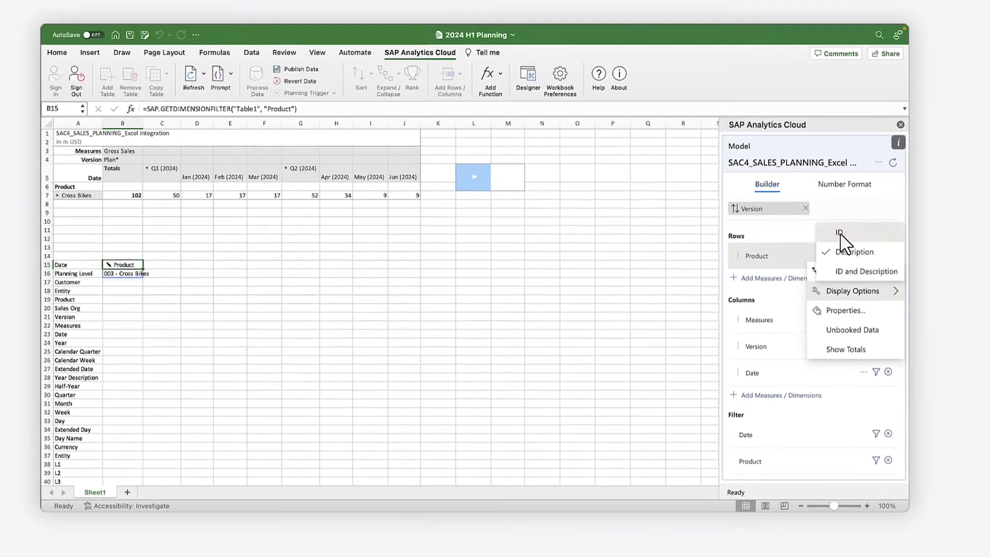
pyautogui.click(827, 184)
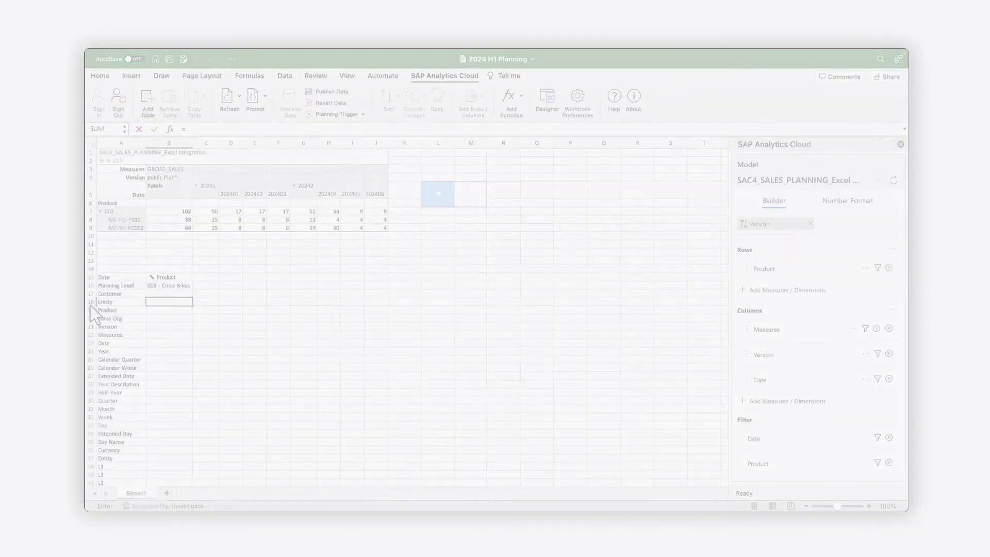
# Enter =SAP.GETDATA("Table1", "Product", "003") in B18, returning 102000000 for Cross Bikes
pyautogui.write('sap')
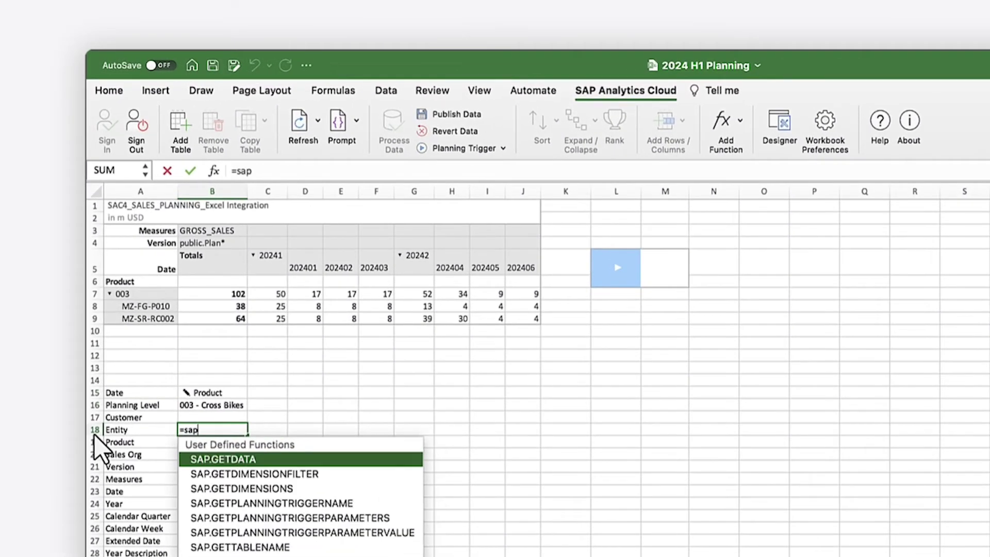
pyautogui.write('.get')
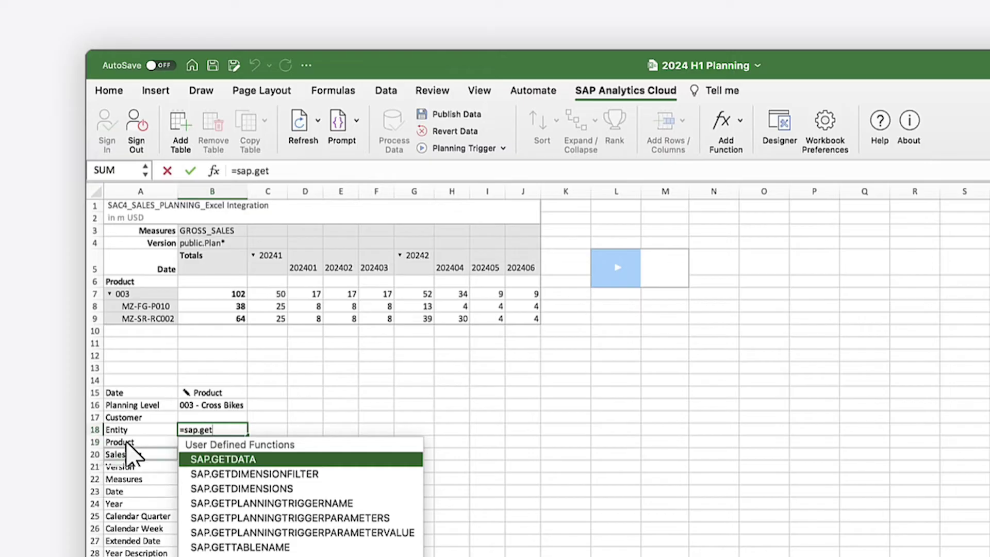
pyautogui.doubleClick(219, 459)
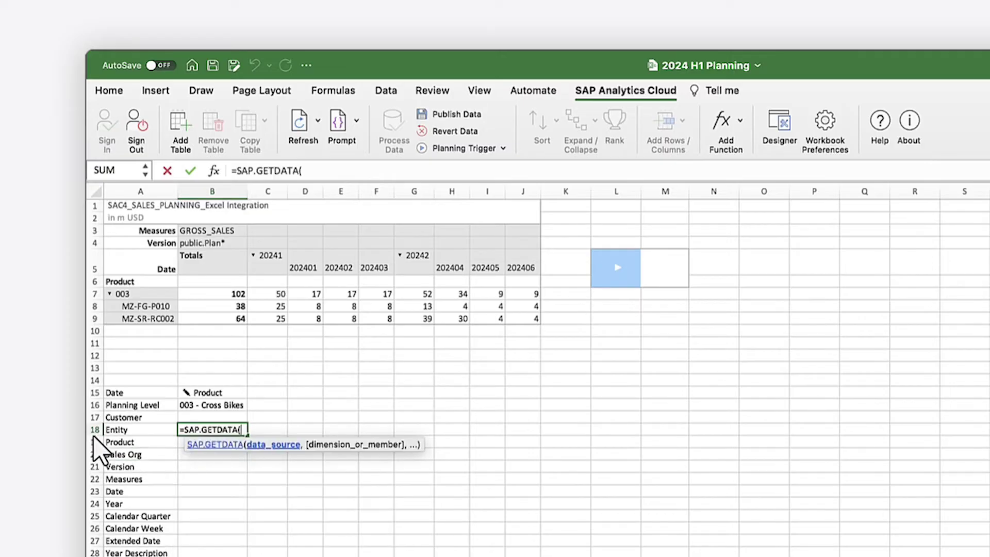
pyautogui.write('"Table1", "Pr')
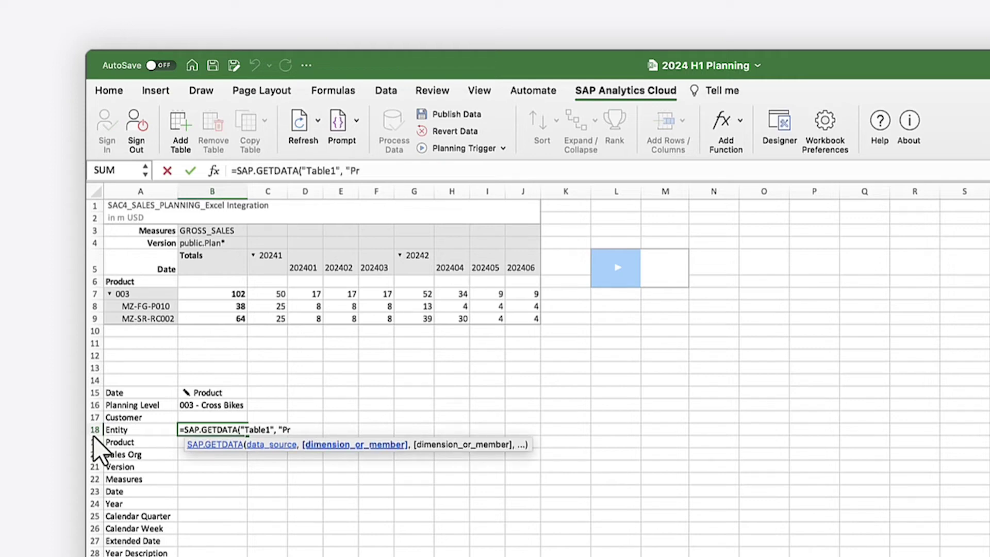
pyautogui.write('oduct", ')
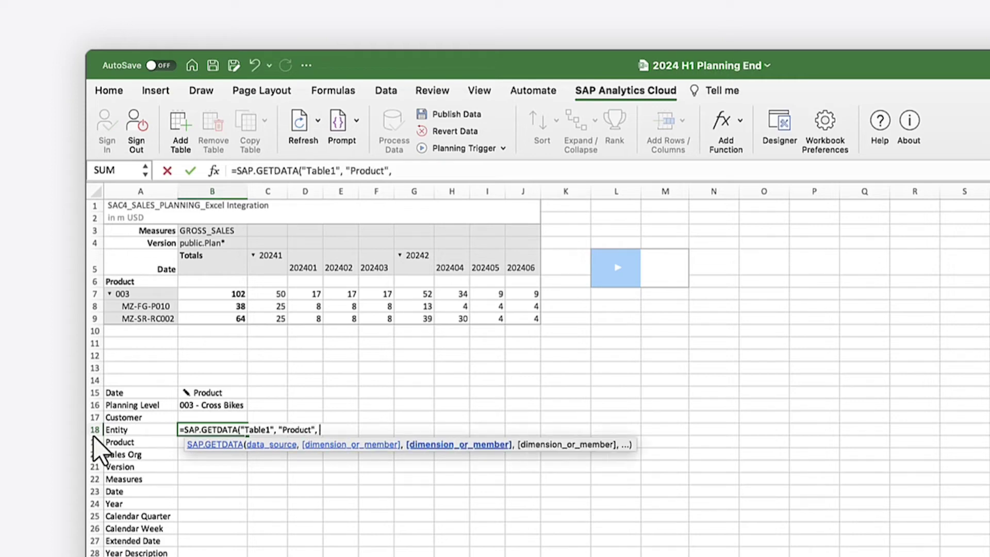
pyautogui.write('"003")')
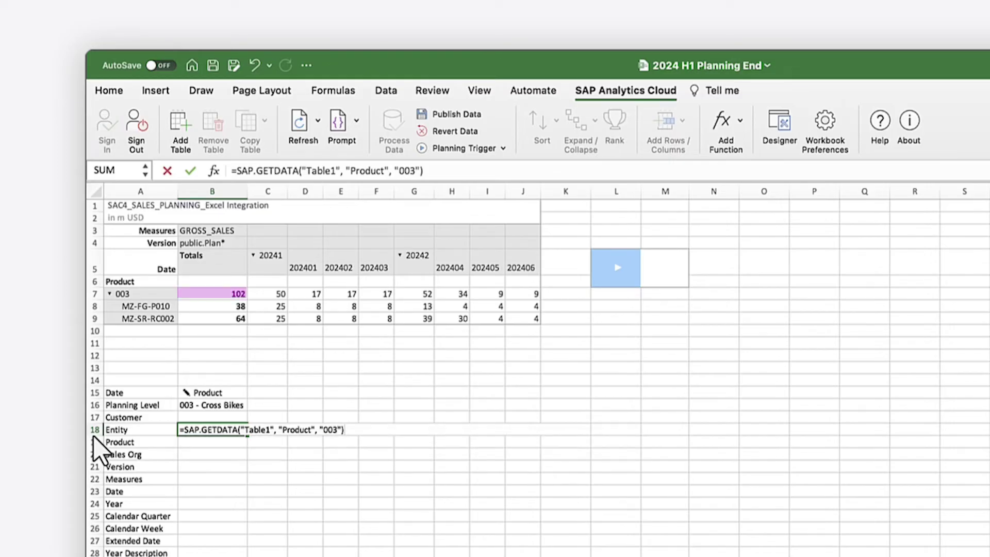
pyautogui.press('Return')
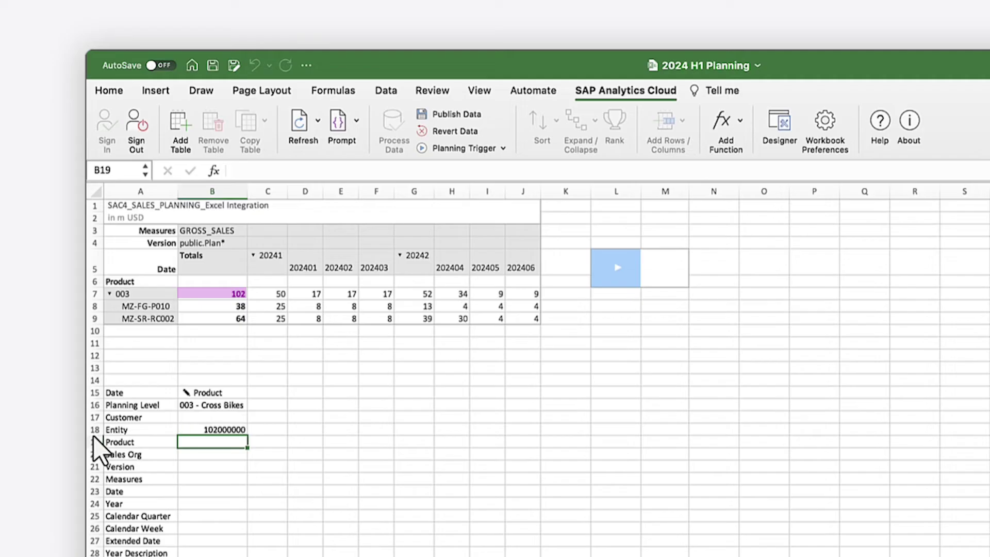
# Enter an SAP.SETDATA formula in B19 writing 11000000 to MZ-SR-RC002 GROSS_SALES for 202401, public.Plan
pyautogui.write('=')
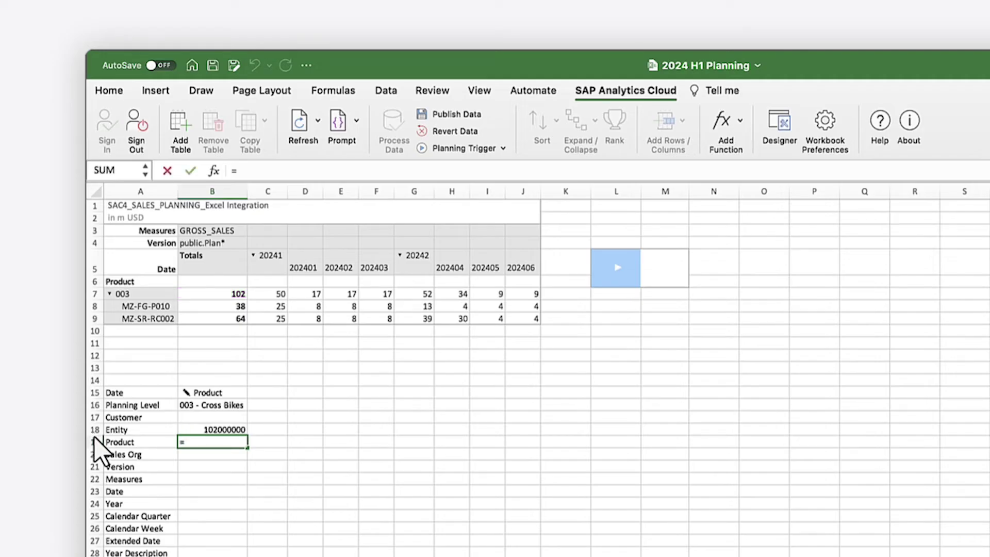
pyautogui.write('sap')
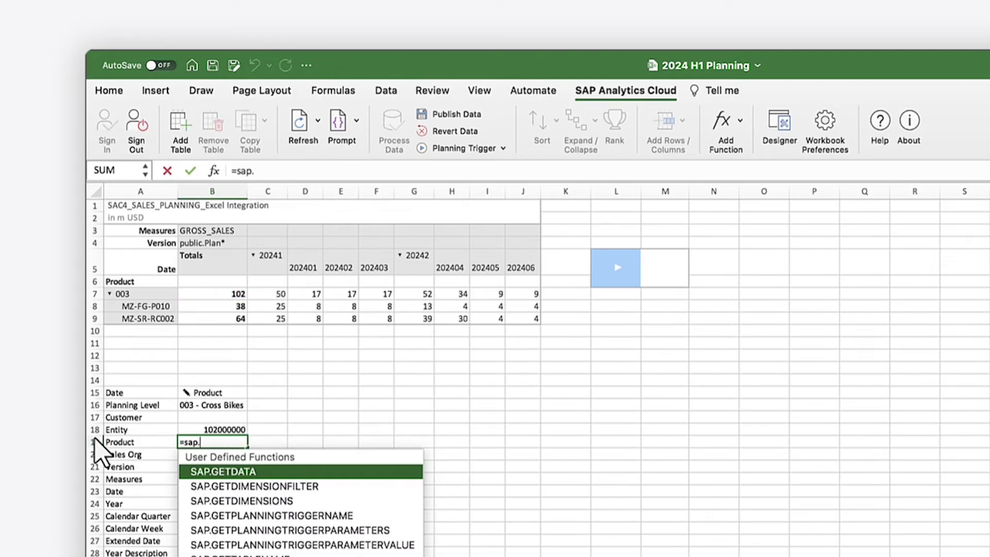
pyautogui.write('.set')
pyautogui.write('DATA("Table1", "11000000", "Measures", "GROSS_SALES", "Product", "MZ-SR-RC002", "Date", "202401", "Version", "public.Plan")')
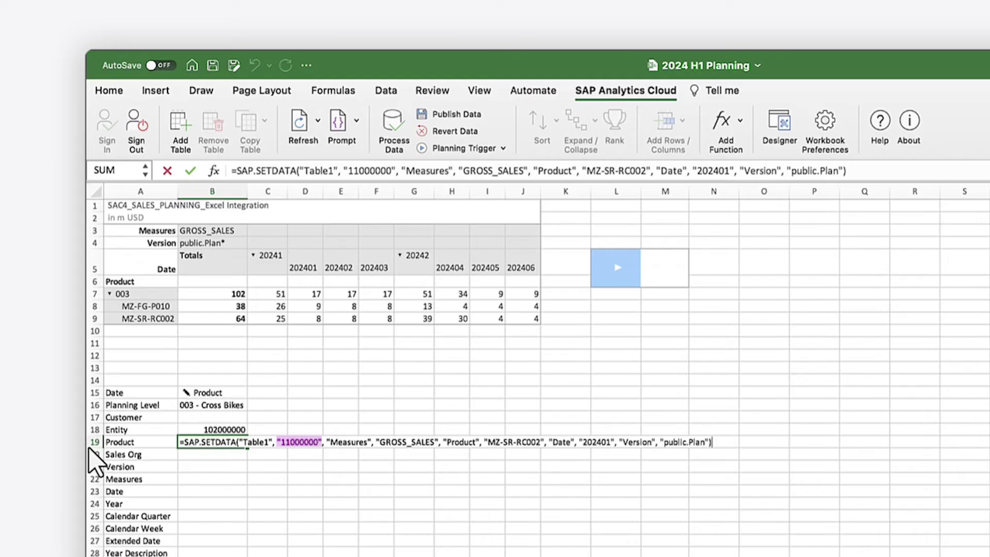
pyautogui.press('Return')
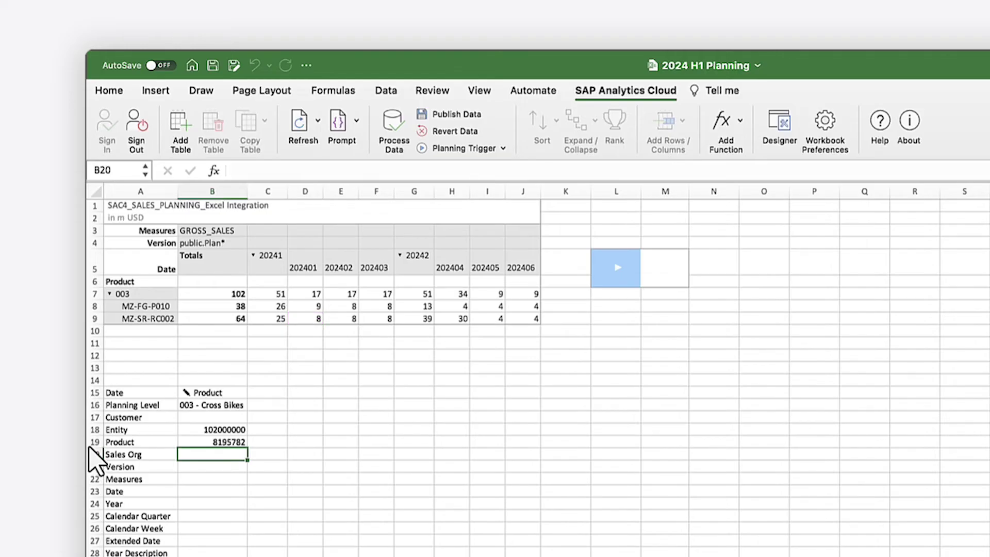
# Process the written plan data on the SAP Analytics Cloud tab, then run Refresh All
pyautogui.click(393, 126)
pyautogui.click(317, 122)
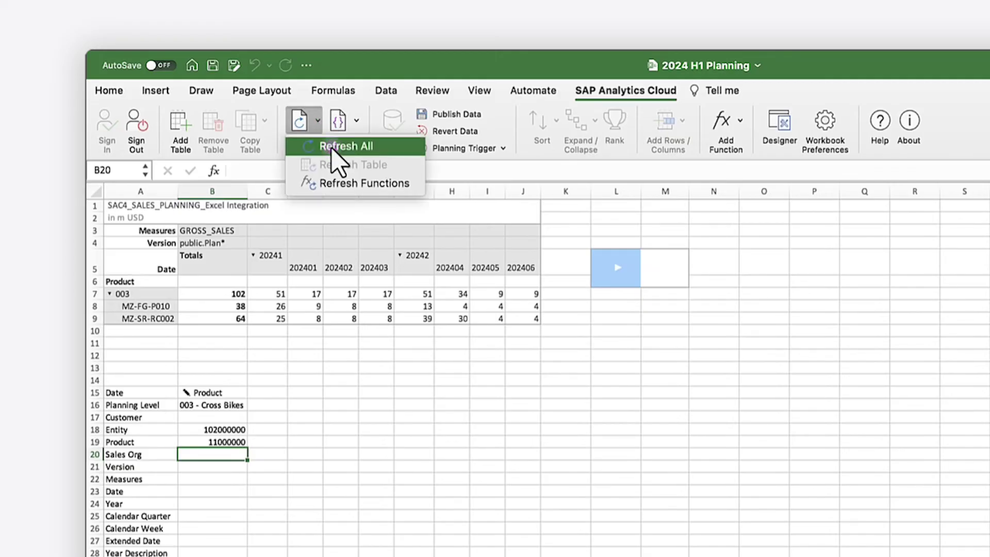
pyautogui.click(334, 147)
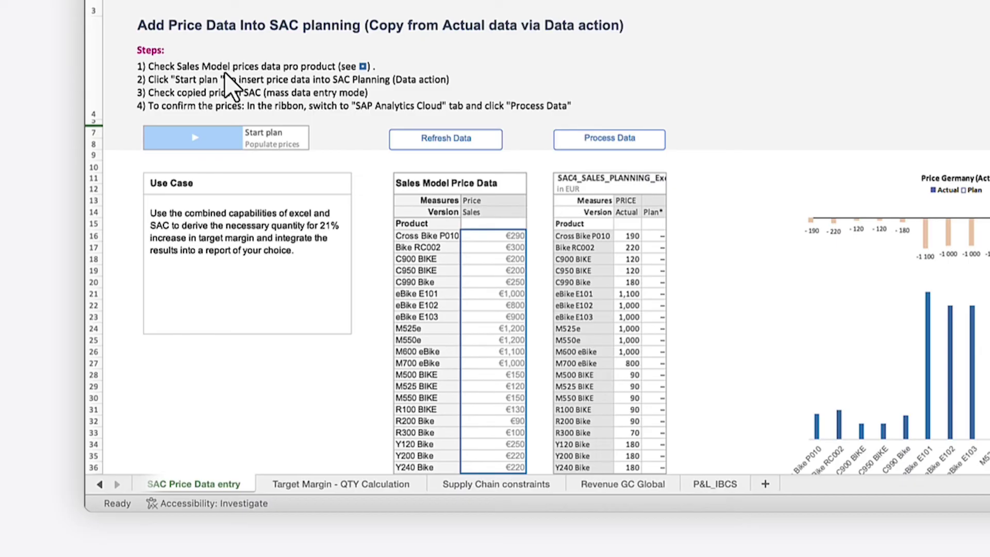
# Trigger the Populate Price data action with the Start plan button on SAC Price Data entry
pyautogui.click(196, 139)
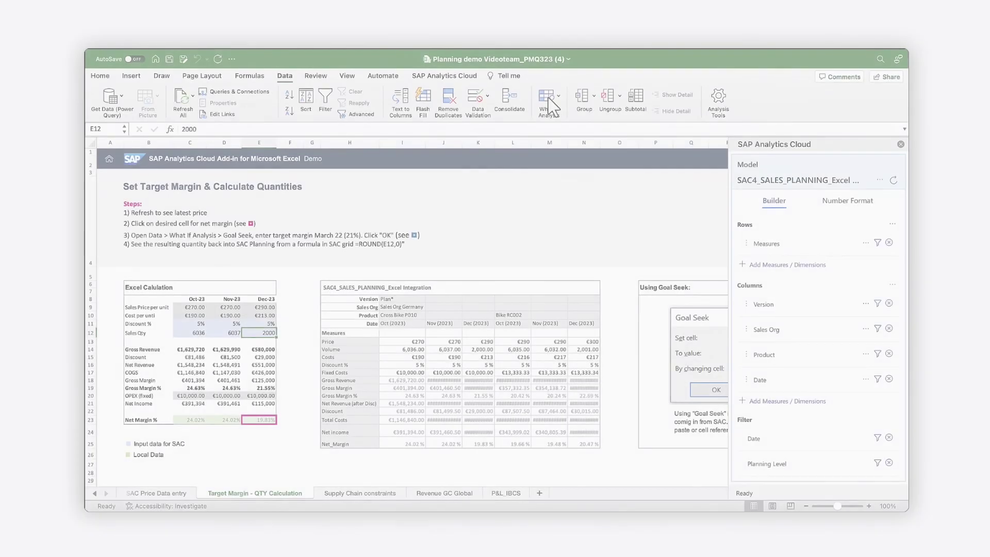
# Use Goal Seek to set E23 to 21% by changing the December quantity in E12
pyautogui.click(549, 97)
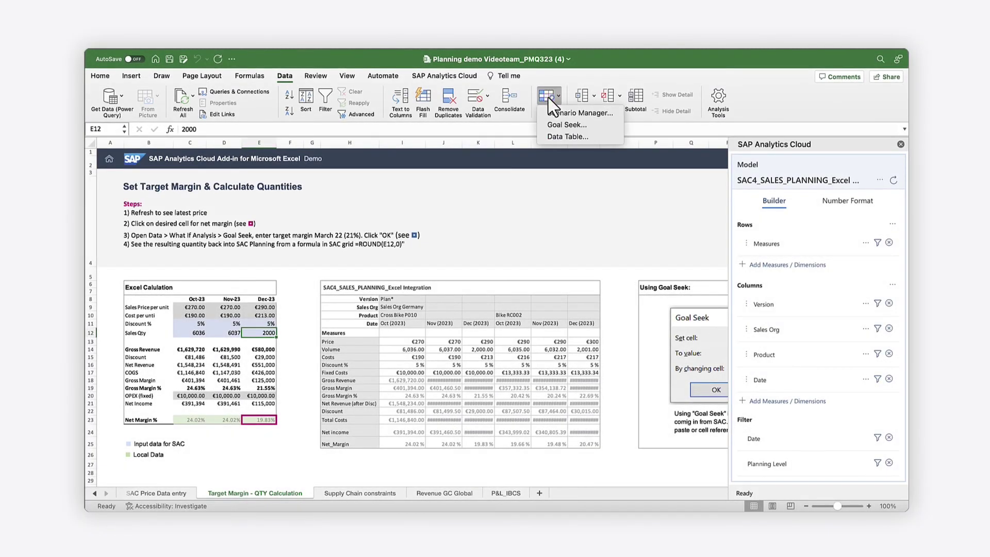
pyautogui.click(556, 126)
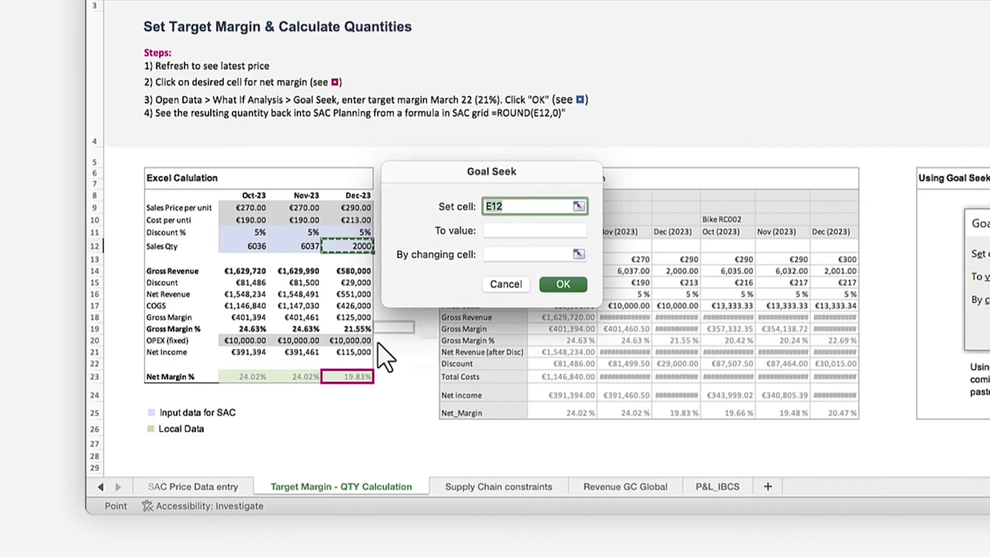
pyautogui.click(346, 377)
pyautogui.click(512, 236)
pyautogui.write('21%')
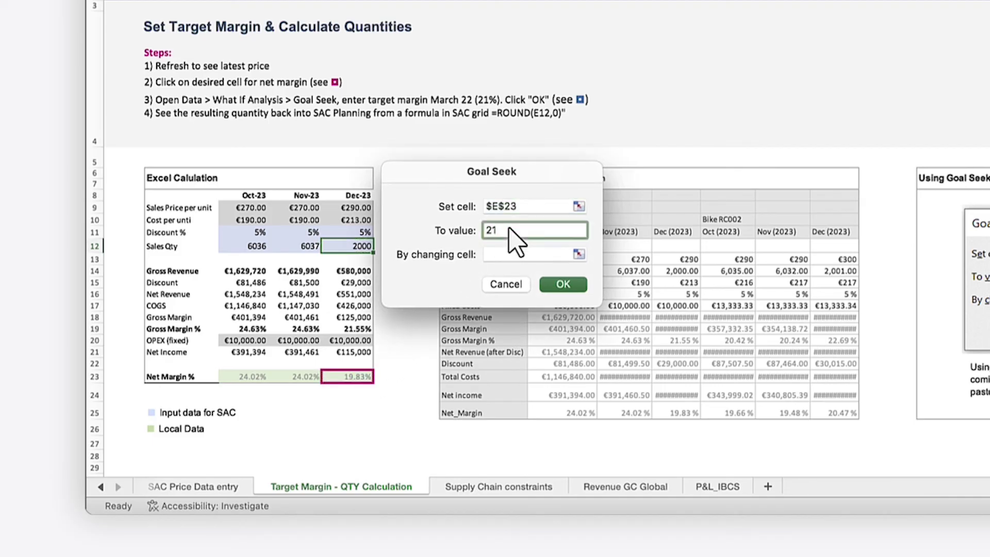
pyautogui.click(504, 256)
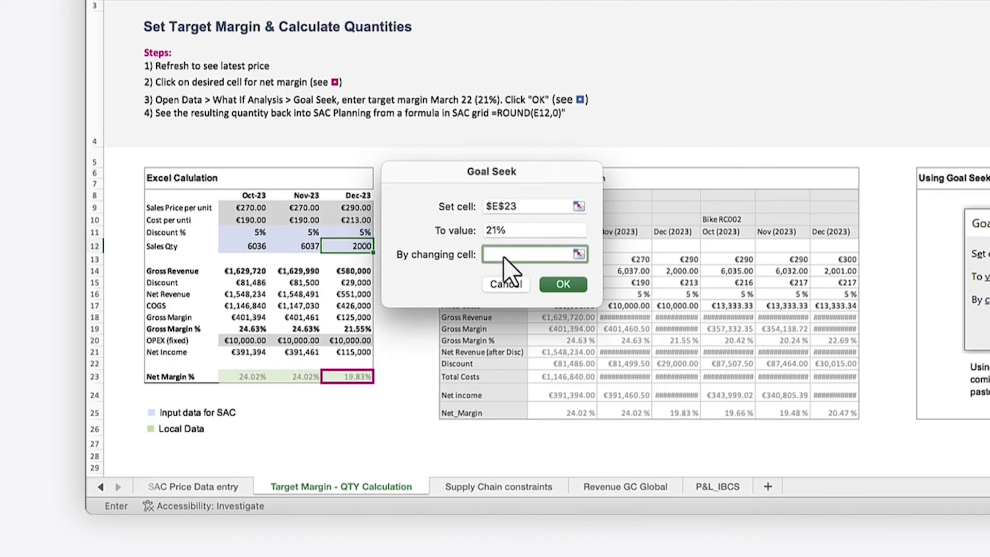
pyautogui.click(353, 249)
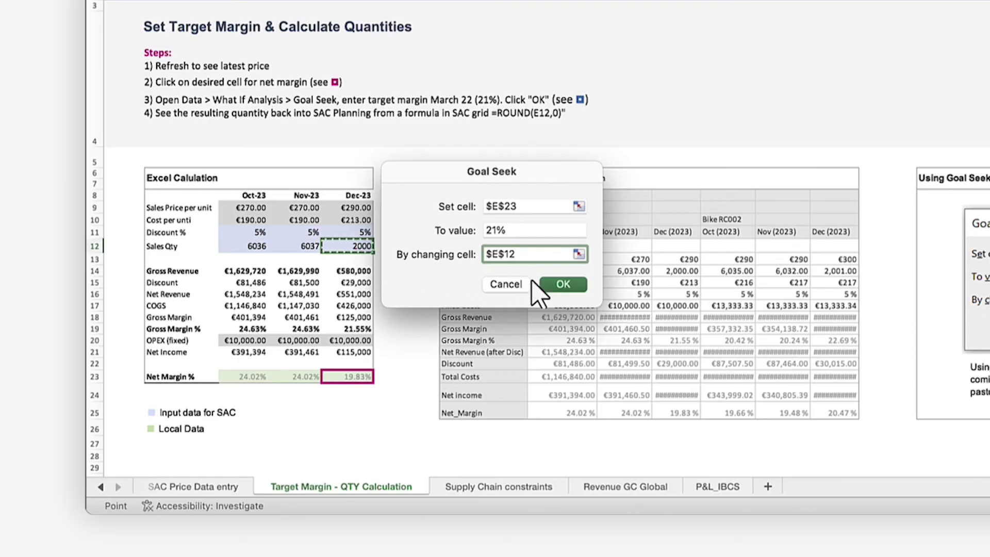
pyautogui.click(567, 287)
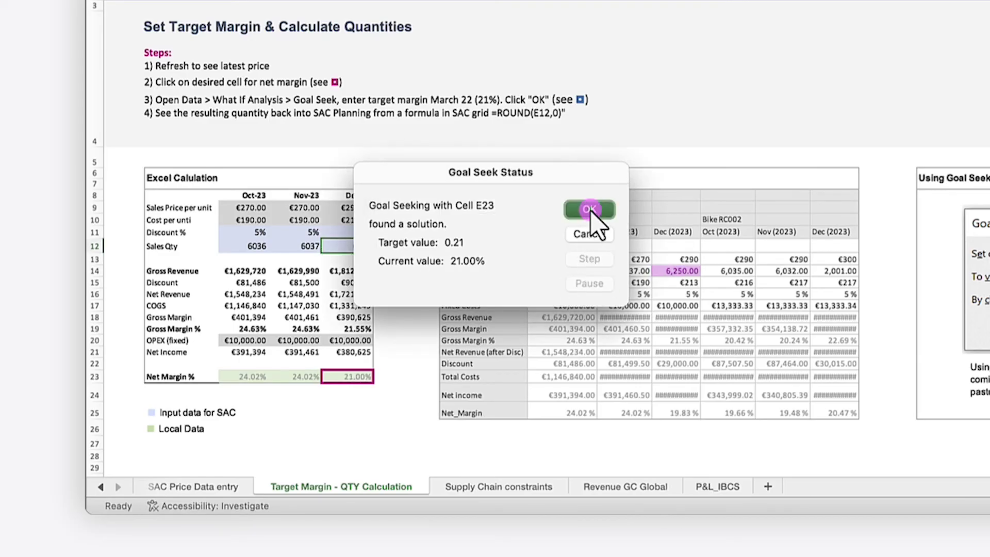